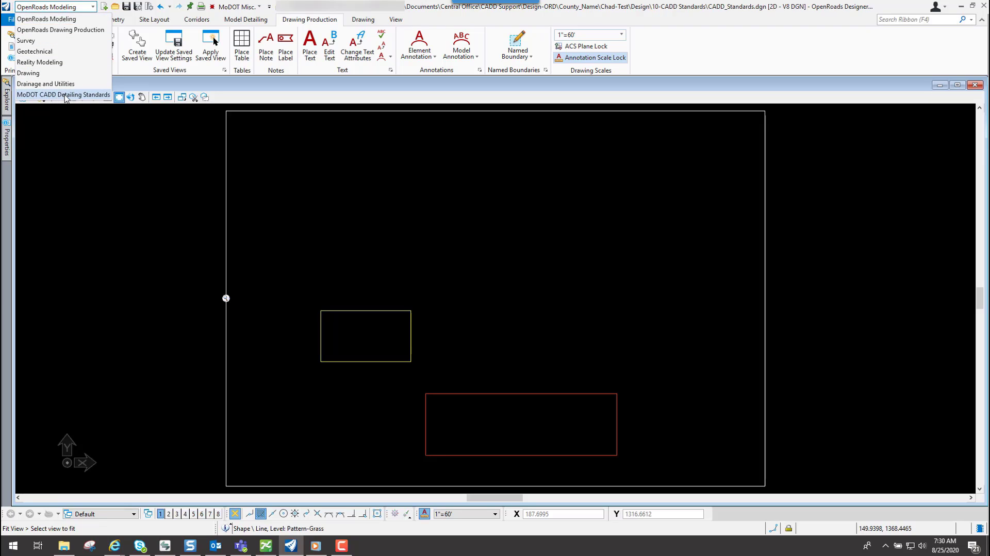
# Switch to the MoDOT CADD Detailing Standards workflow, look over the Bridge and Survey tool sets, and make the Design tools active
pyautogui.click(66, 95)
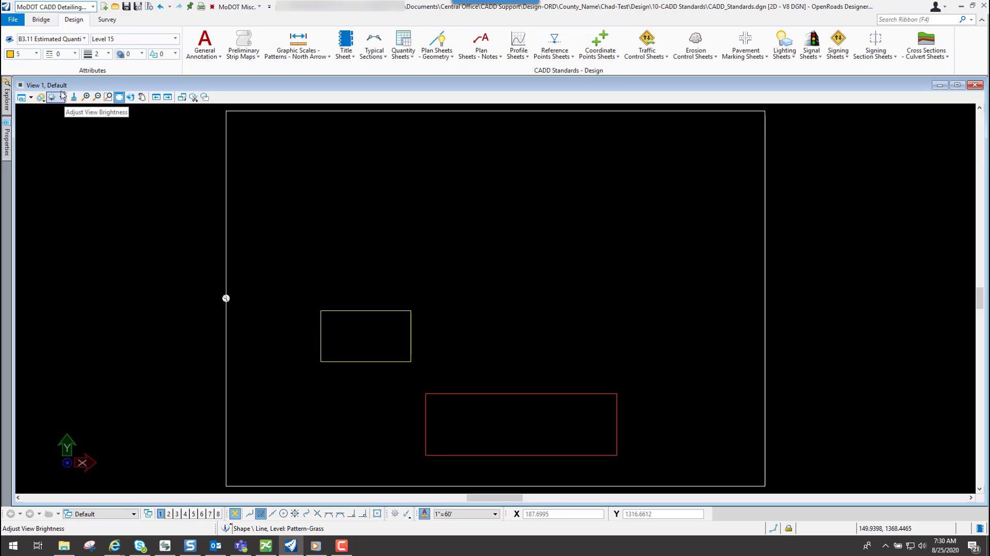
pyautogui.click(43, 20)
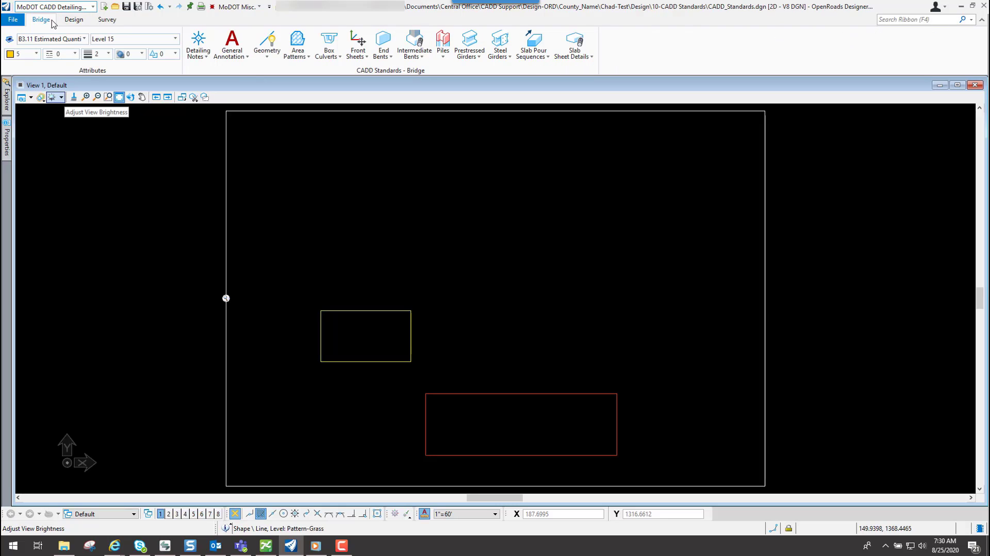
pyautogui.click(76, 21)
pyautogui.click(42, 20)
pyautogui.click(77, 21)
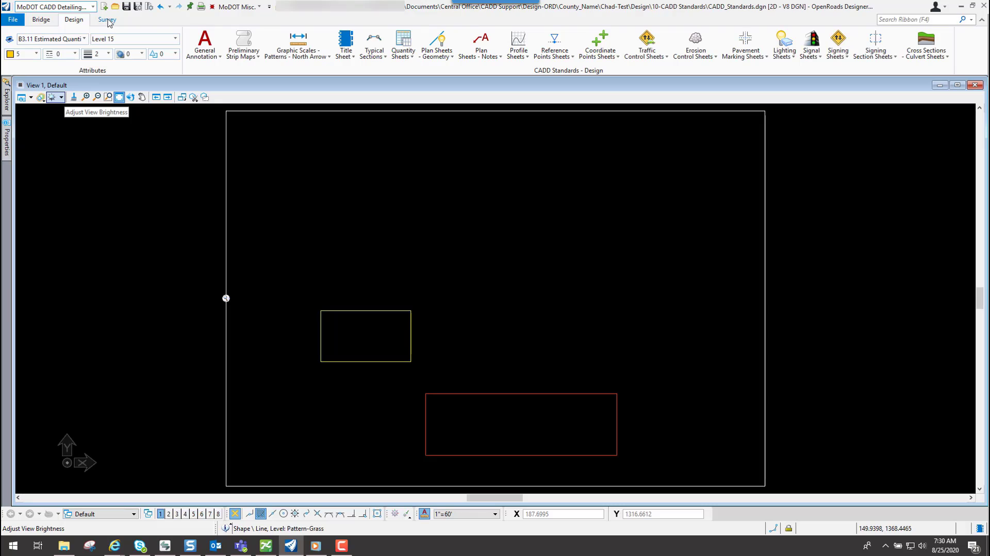
pyautogui.click(107, 19)
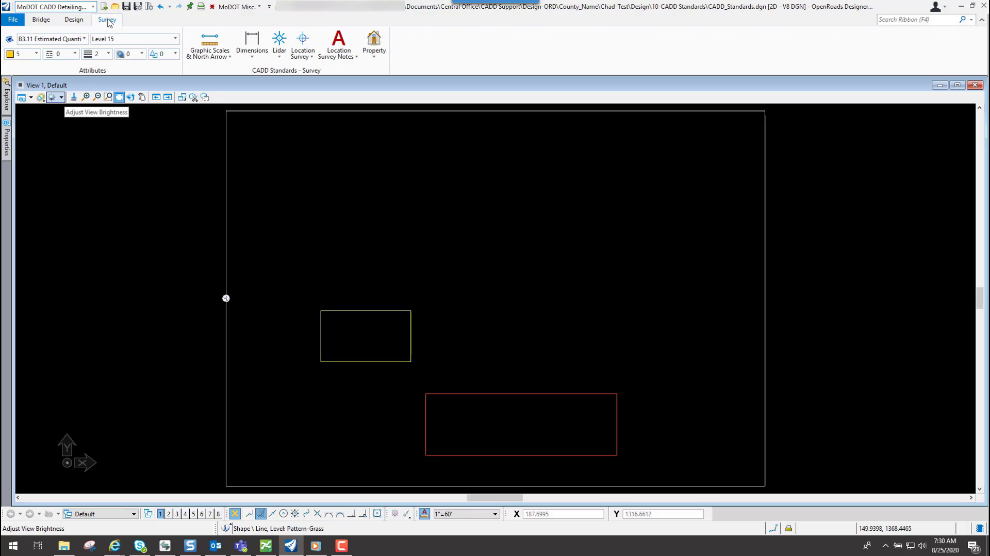
pyautogui.click(75, 23)
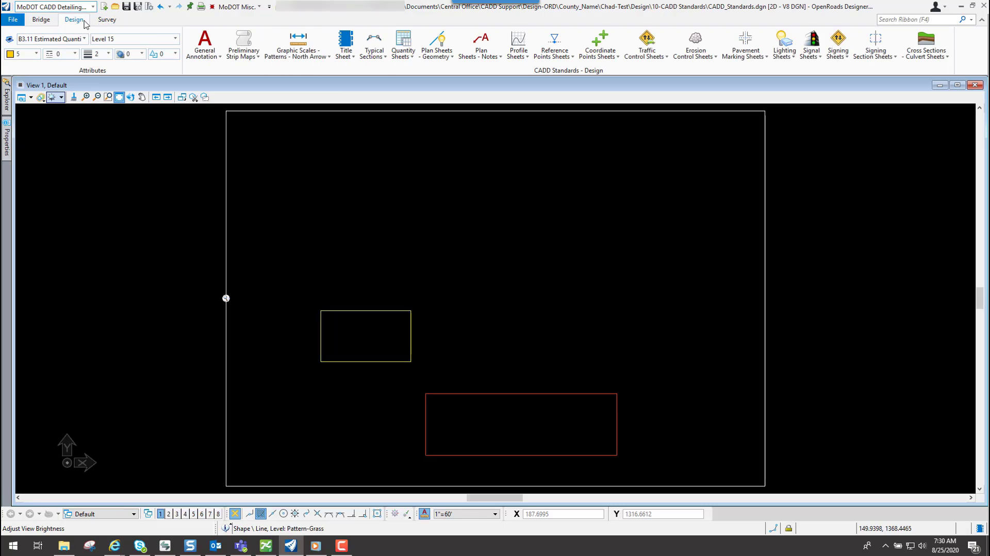
pyautogui.click(43, 23)
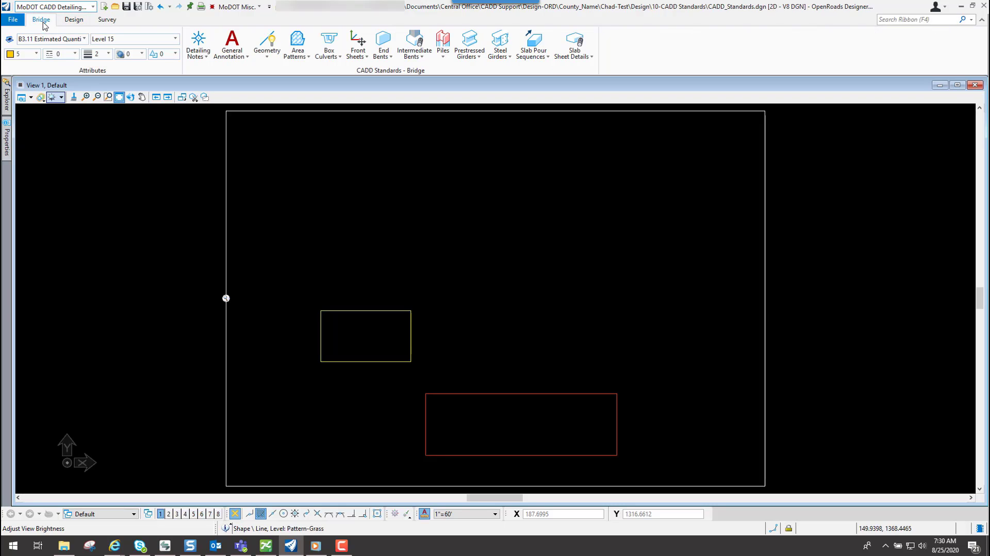
pyautogui.click(103, 23)
pyautogui.click(74, 21)
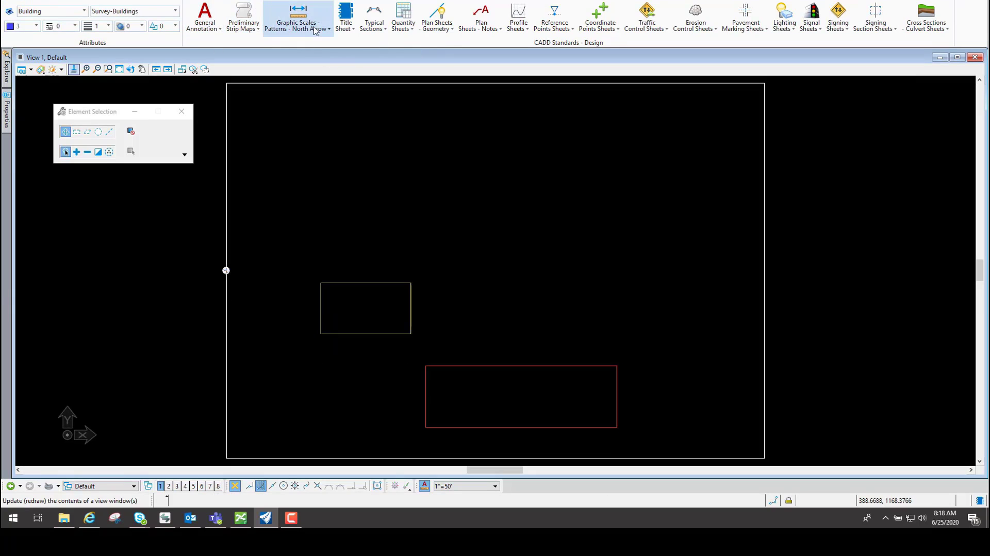
# Examine the Design standards available for general annotation, preliminary strip maps, and graphic scales, patterns and north arrow
pyautogui.click(215, 28)
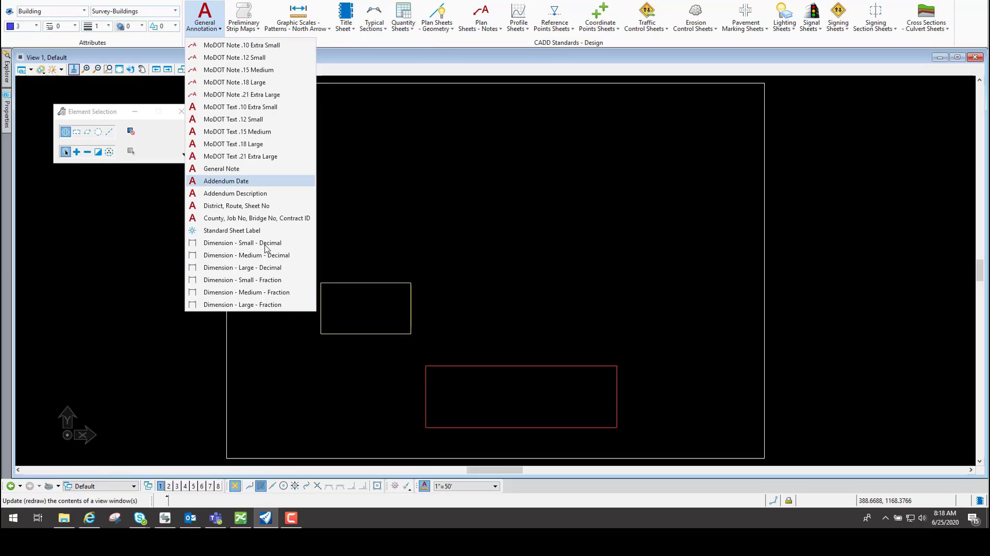
pyautogui.click(251, 19)
pyautogui.click(251, 20)
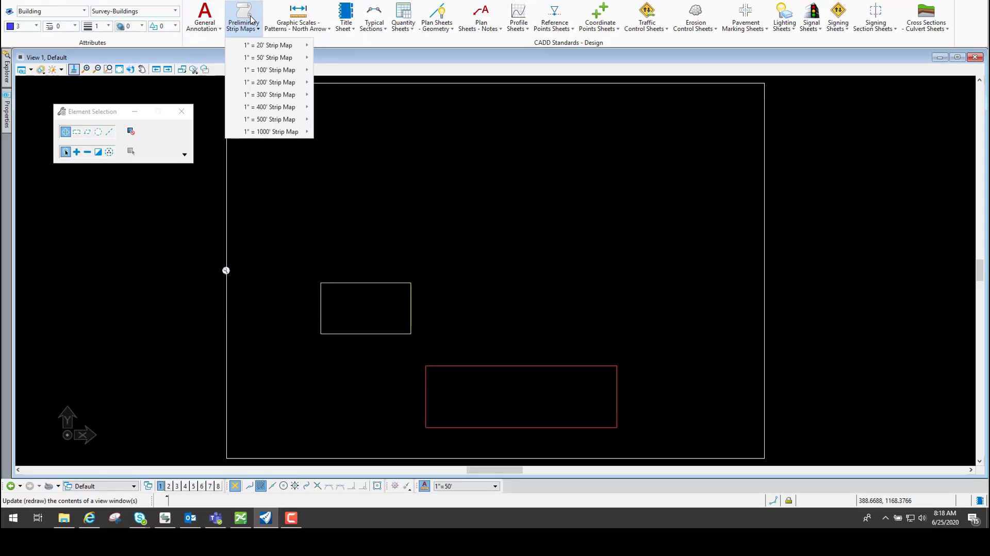
pyautogui.click(302, 25)
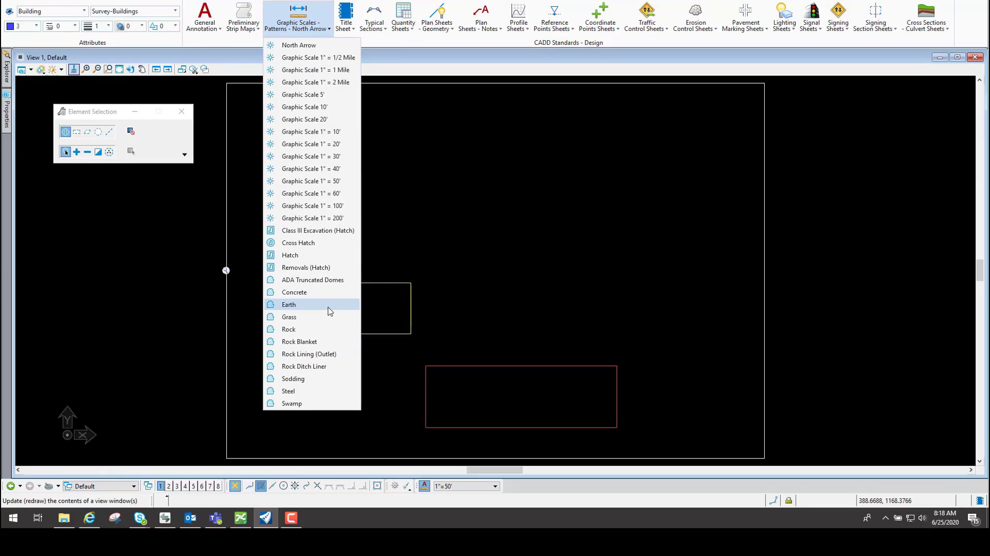
pyautogui.click(448, 146)
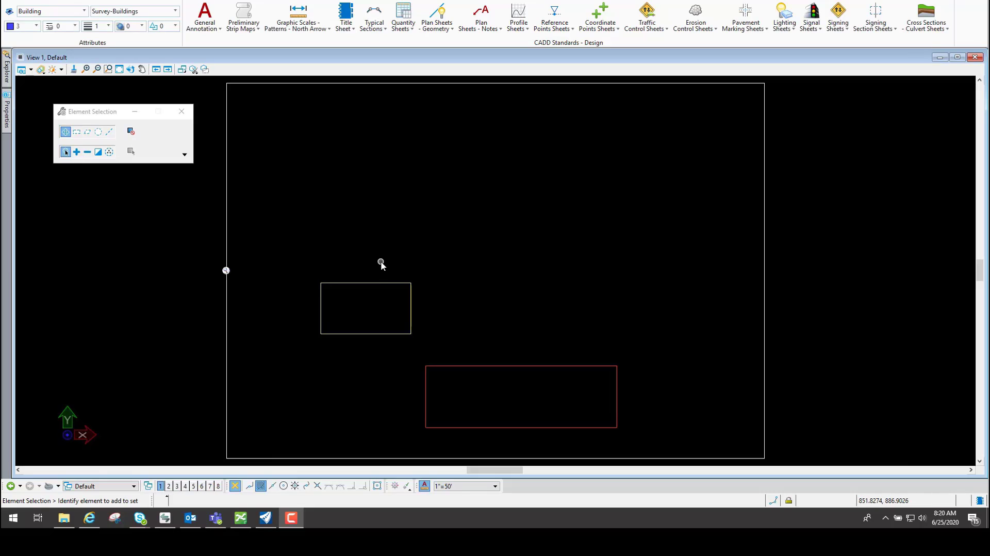
pyautogui.click(301, 62)
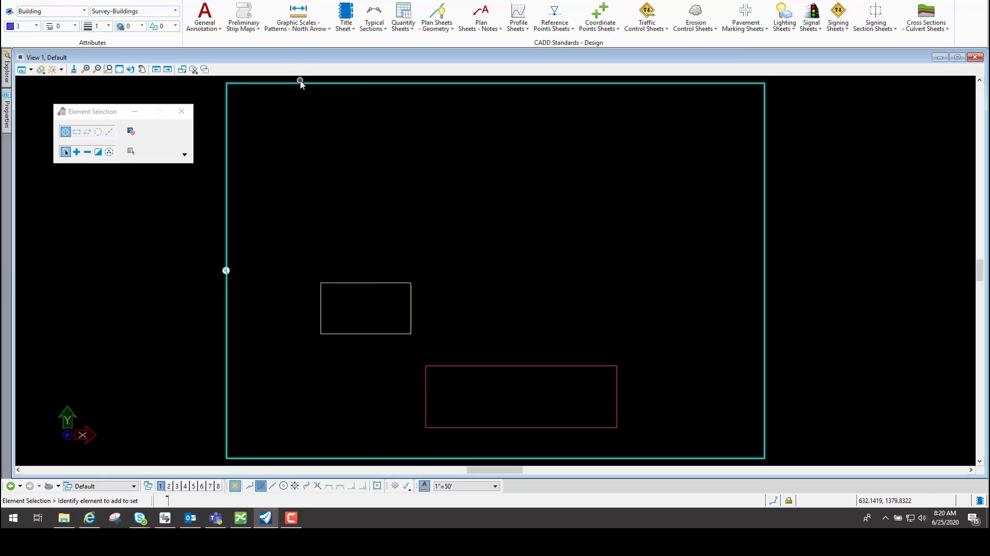
# Place four copies of the text "MODOT SMALL TEXT" in the upper-left area of the large rectangle using the MoDOT Text .12 Small standard
pyautogui.click(218, 29)
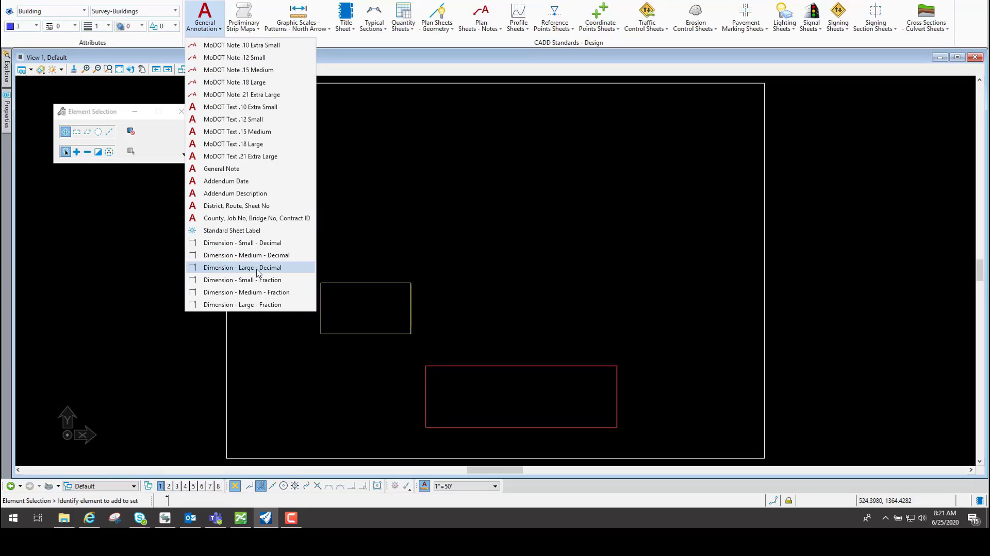
pyautogui.click(242, 122)
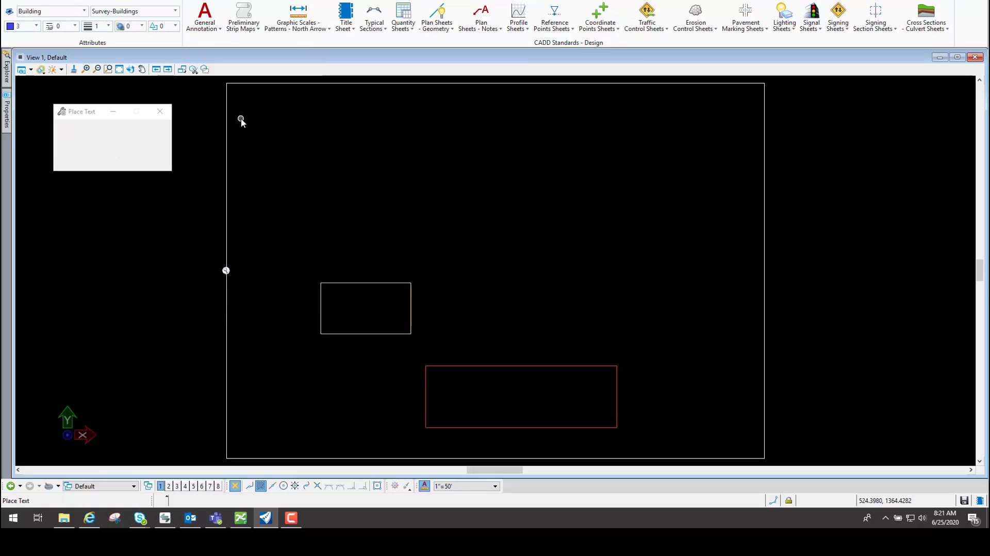
pyautogui.moveTo(480, 278); pyautogui.dragTo(406, 115)
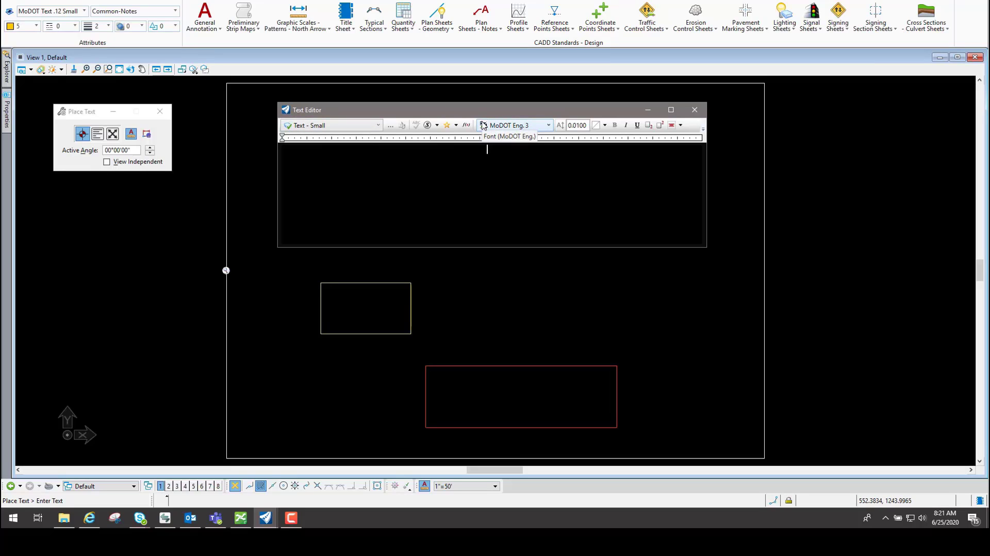
pyautogui.write('MODOT SMALL TEXT')
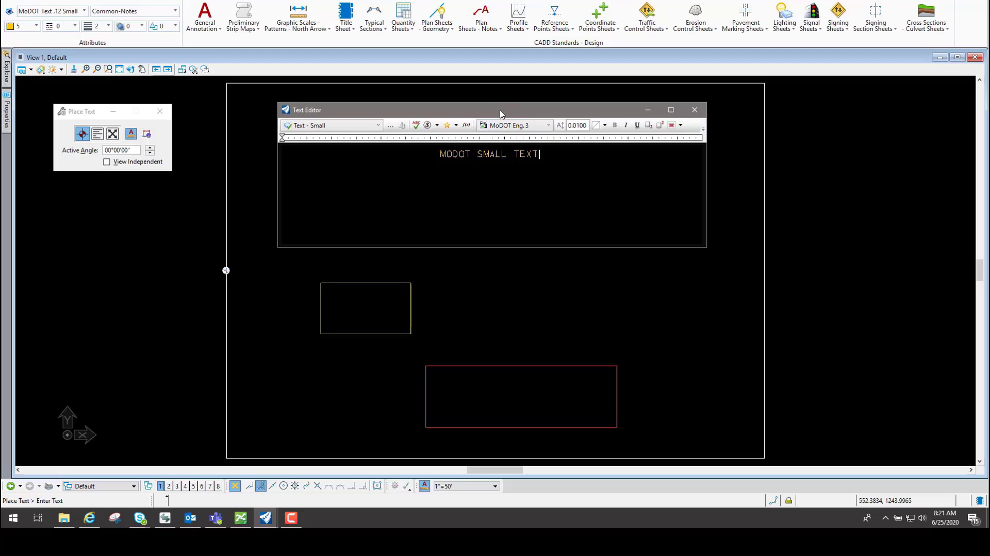
pyautogui.moveTo(499, 113); pyautogui.dragTo(802, 162)
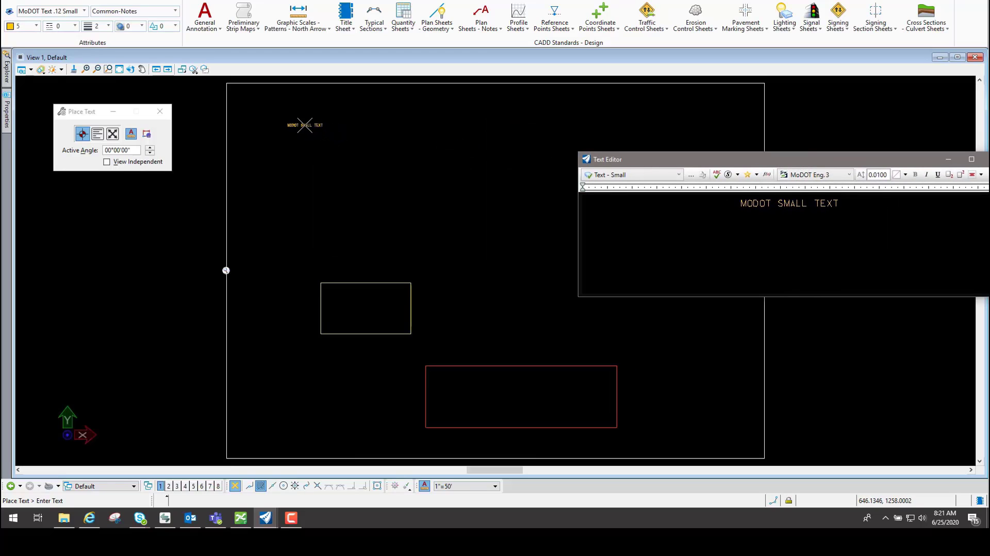
pyautogui.click(304, 125)
pyautogui.click(367, 126)
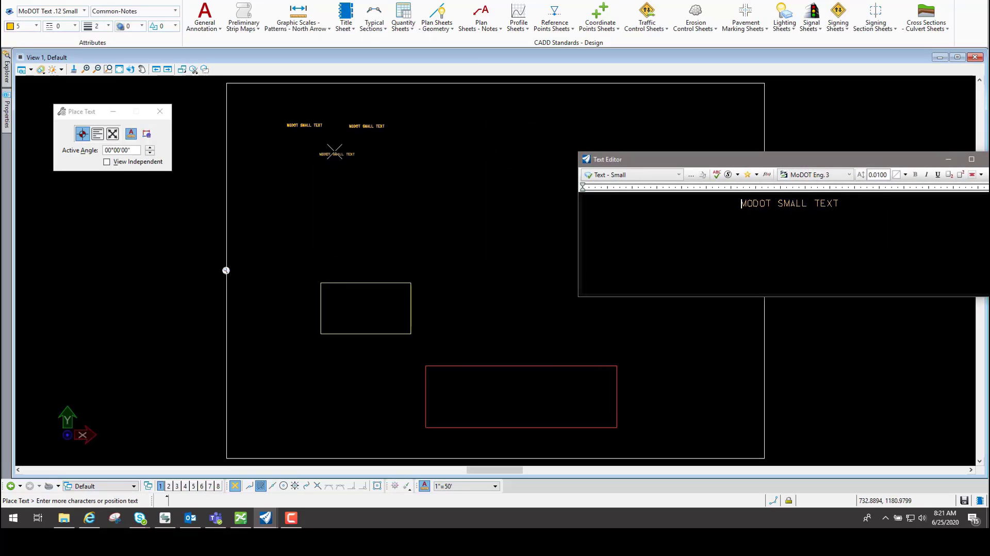
pyautogui.click(327, 145)
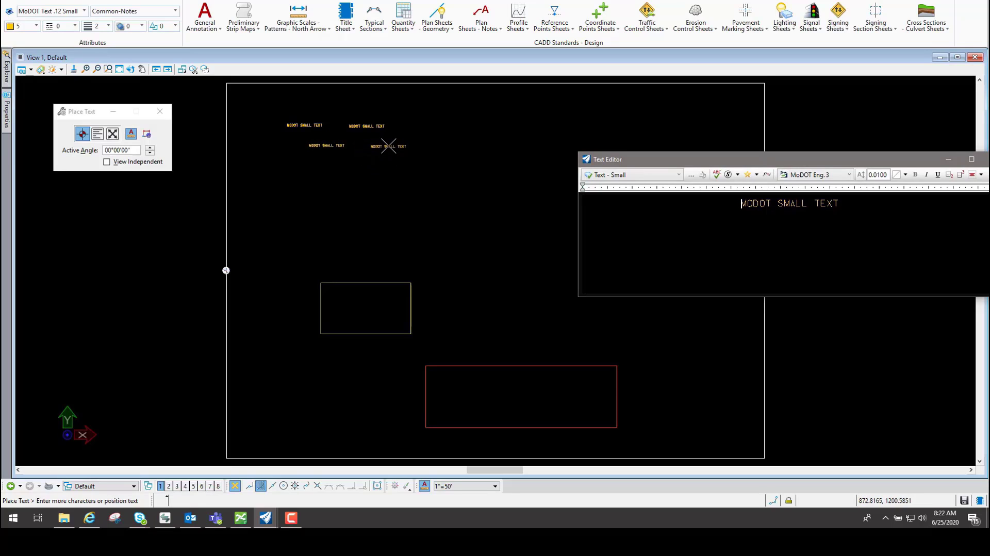
pyautogui.click(387, 145)
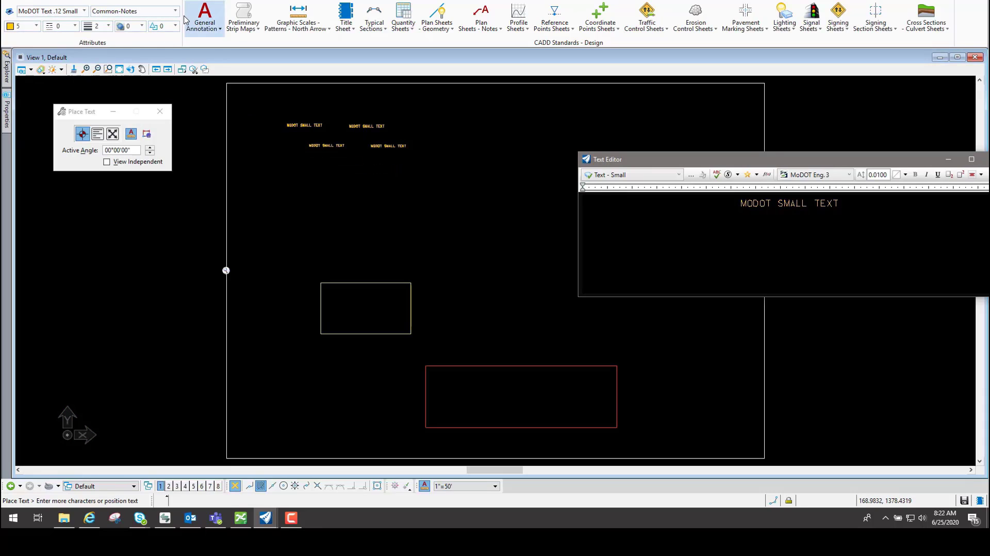
pyautogui.rightClick(442, 199)
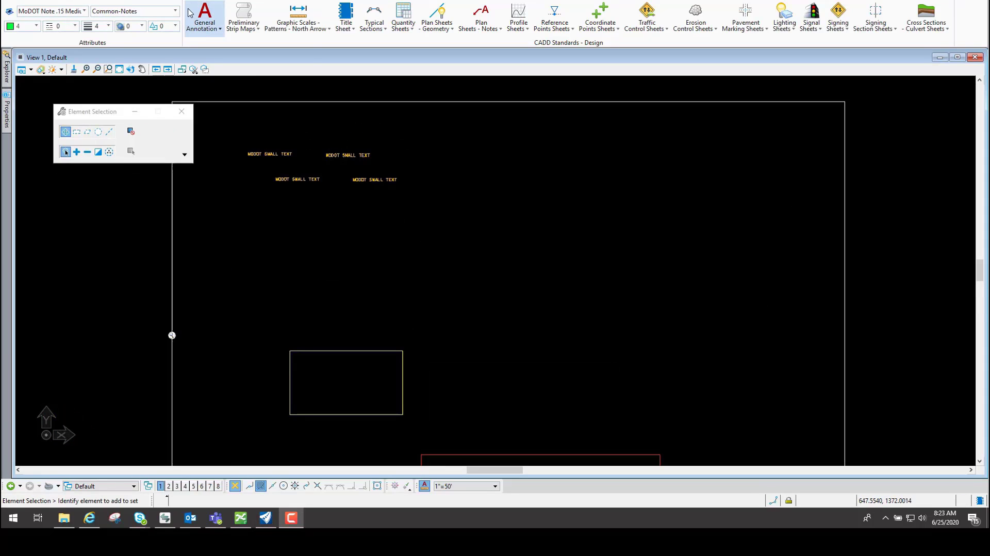
# Place a MoDOT Note .15 Medium reading "MODOT MEDIUM NOTE" with its leader at the upper-left corner of the small yellow rectangle
pyautogui.click(205, 25)
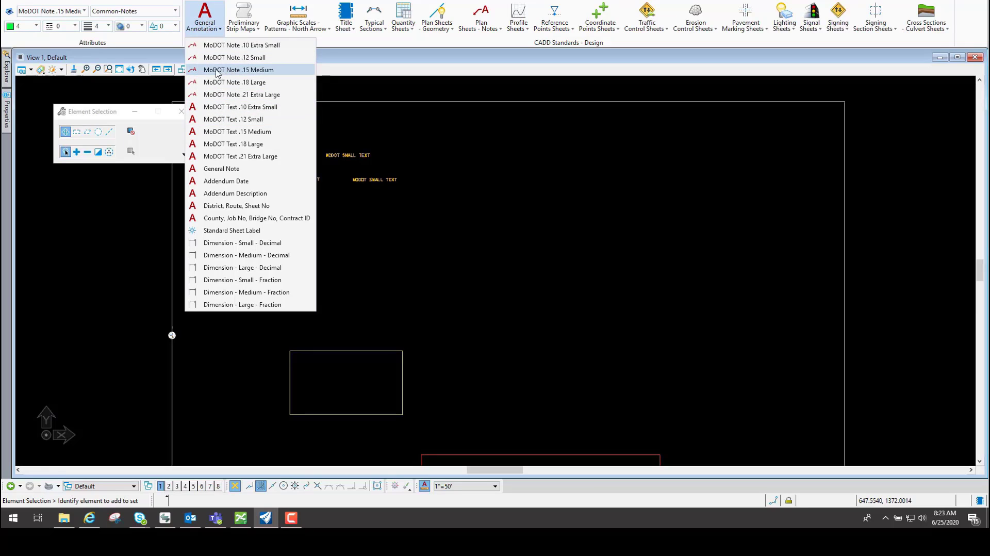
pyautogui.click(255, 72)
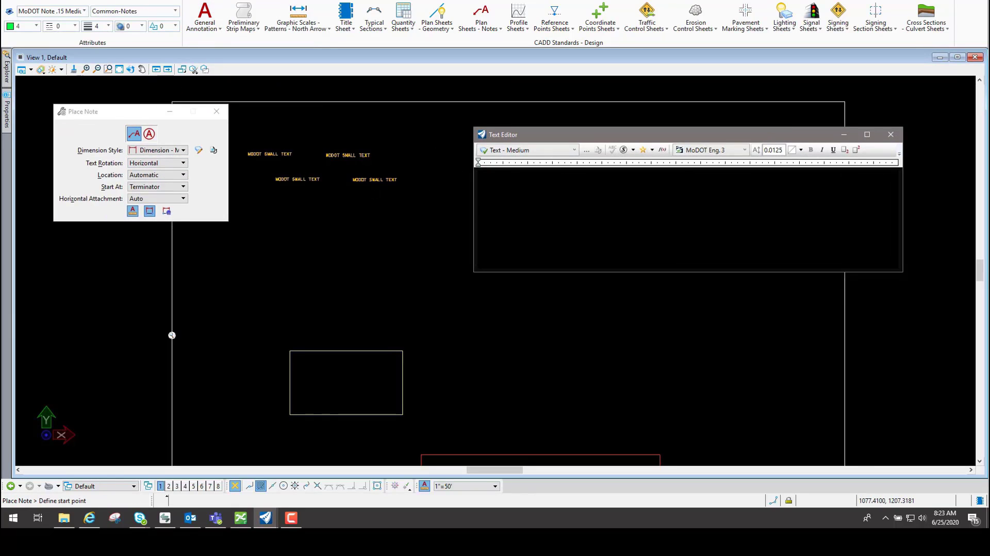
pyautogui.write('MODOT NO')
pyautogui.press('BackSpace')
pyautogui.press('BackSpace')
pyautogui.write('ME')
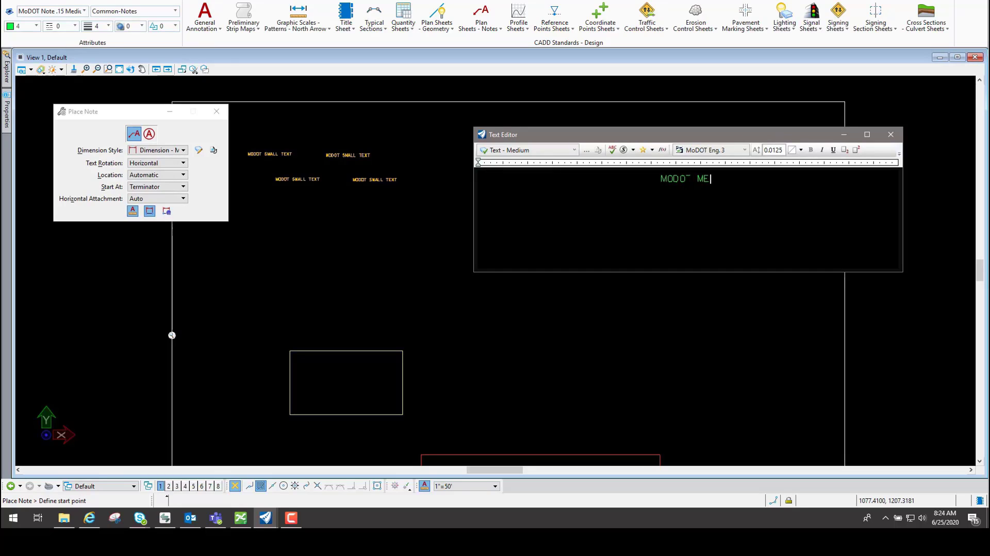
pyautogui.write('DIUM NOTE')
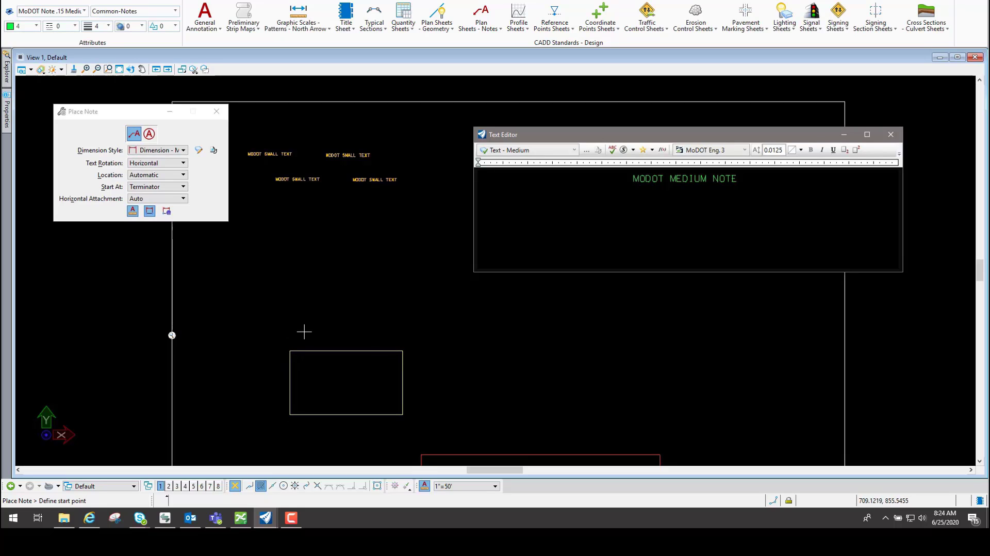
pyautogui.click(290, 351)
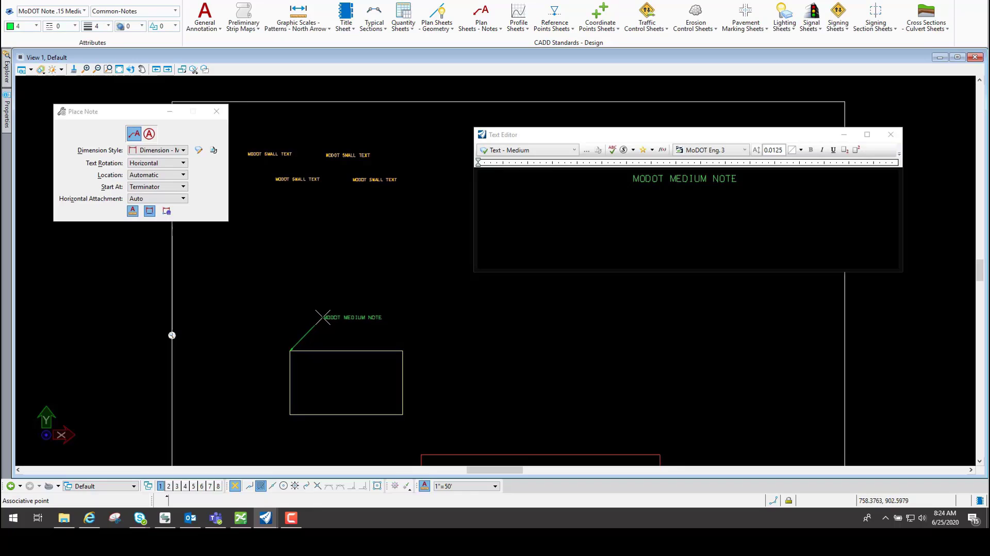
pyautogui.click(321, 315)
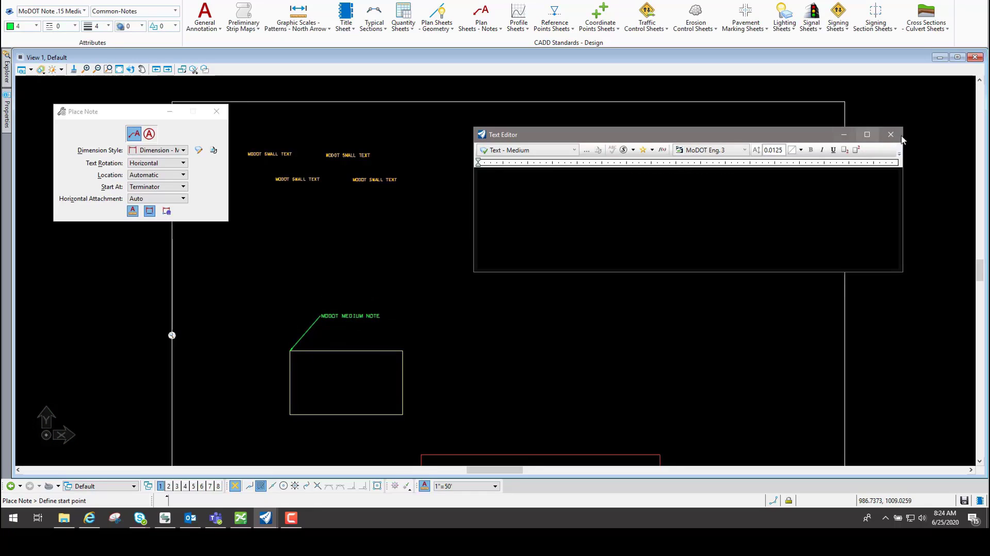
pyautogui.press('Escape')
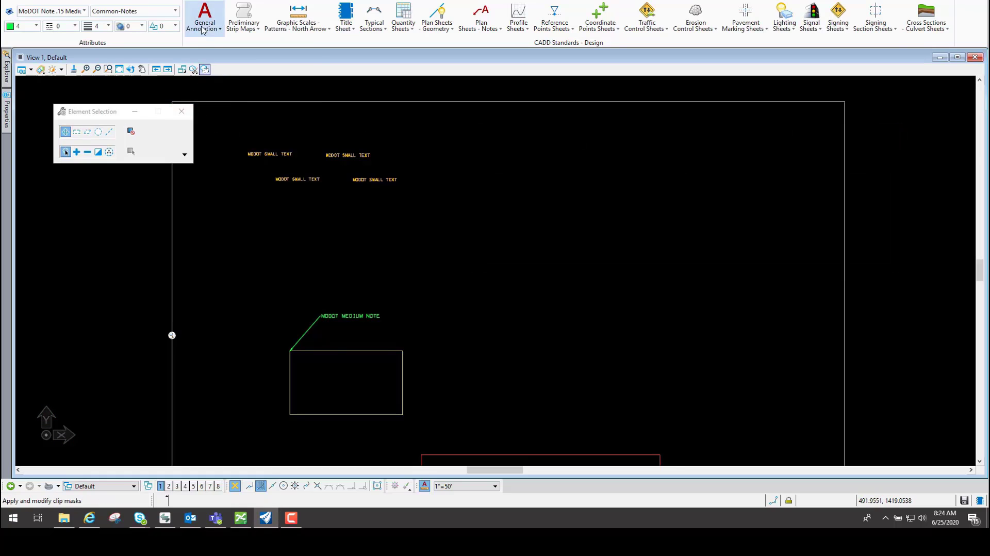
# Dimension the right and bottom edges of the small yellow rectangle with the Dimension - Small - Decimal standard
pyautogui.click(204, 25)
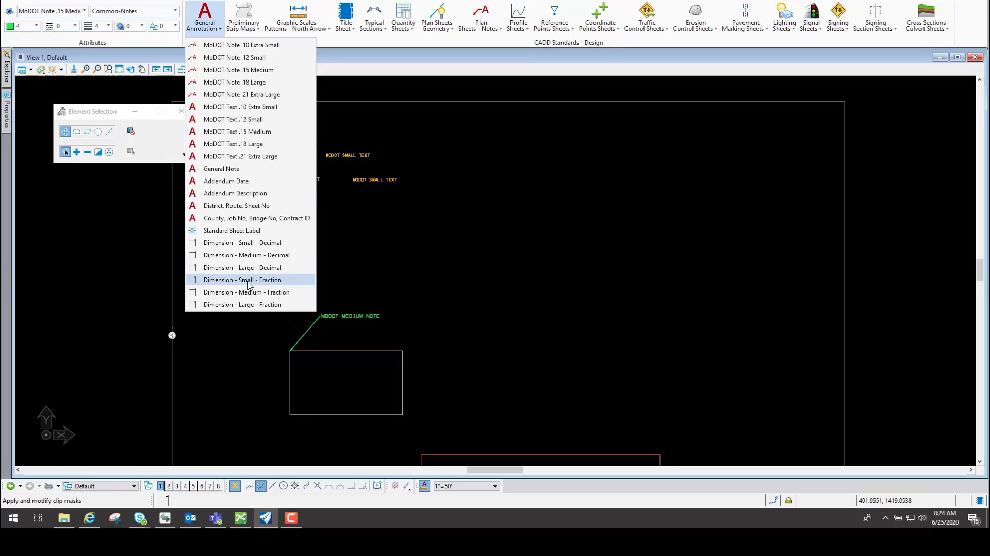
pyautogui.click(248, 243)
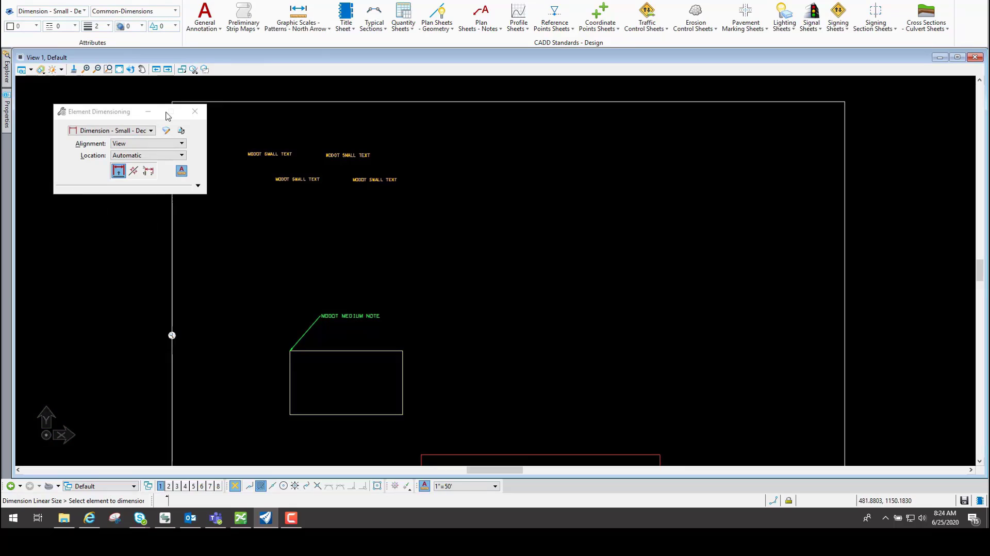
pyautogui.click(403, 382)
pyautogui.click(427, 380)
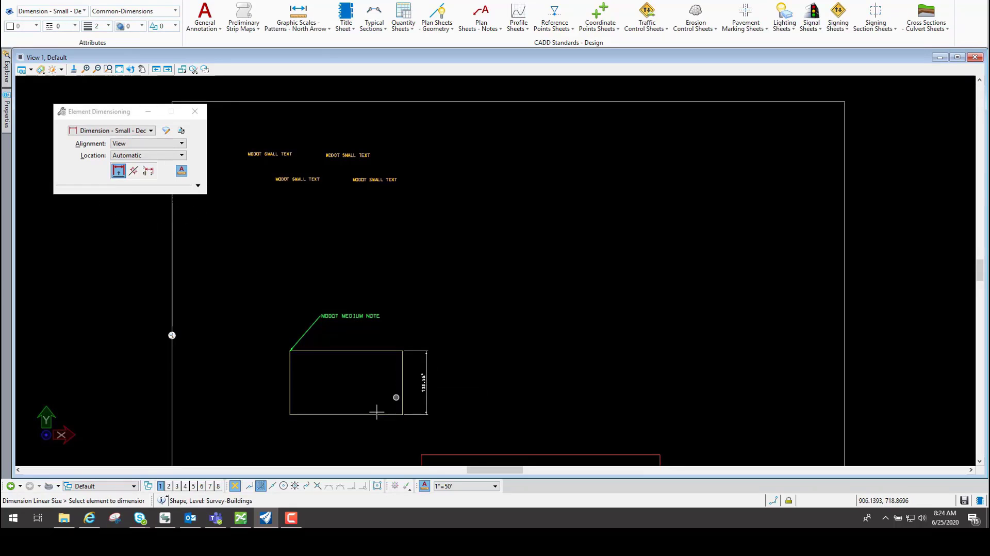
pyautogui.click(346, 414)
pyautogui.click(356, 435)
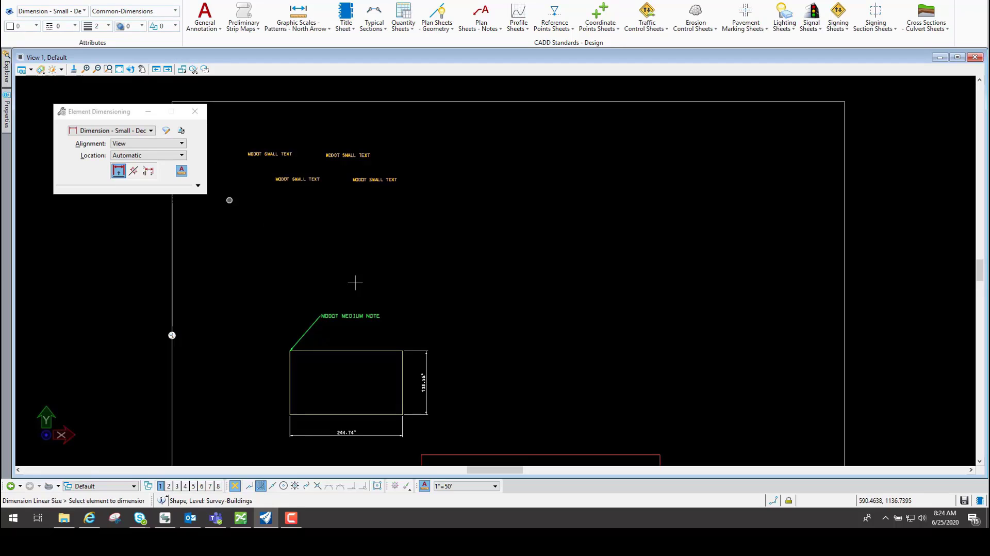
pyautogui.click(979, 461)
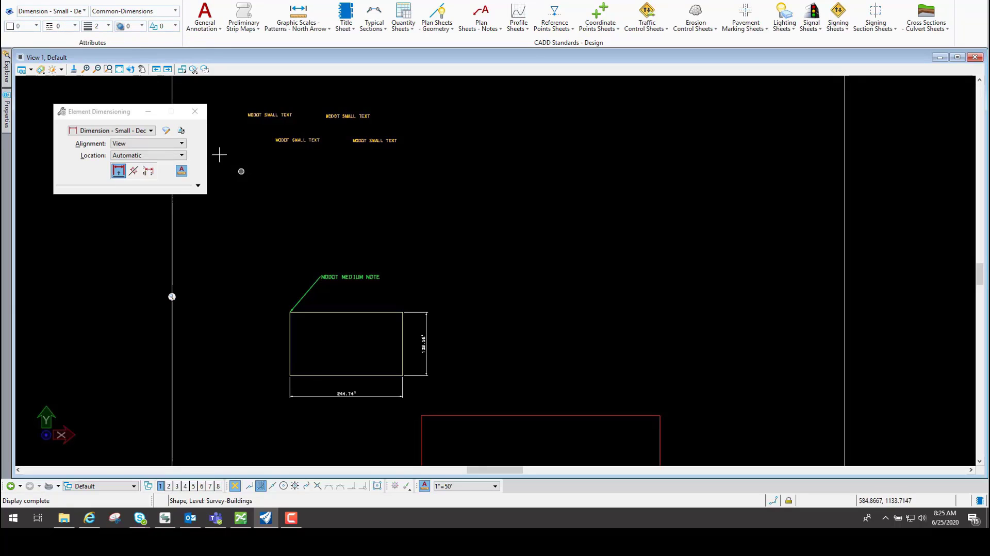
pyautogui.click(194, 111)
# Place the standard North Arrow cell at scale 1 in the upper-right area of the large rectangle
pyautogui.scroll(-1, 454, 201)
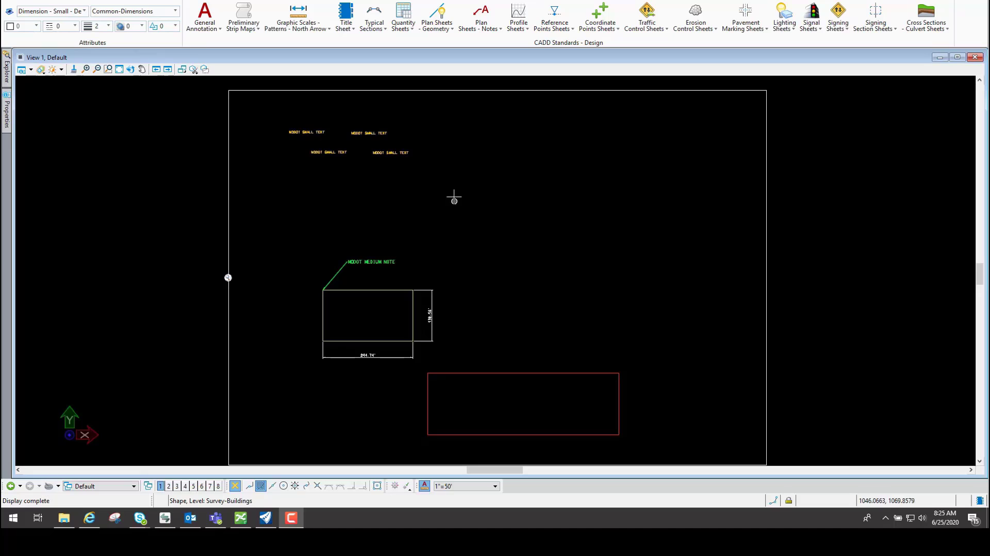
pyautogui.click(305, 29)
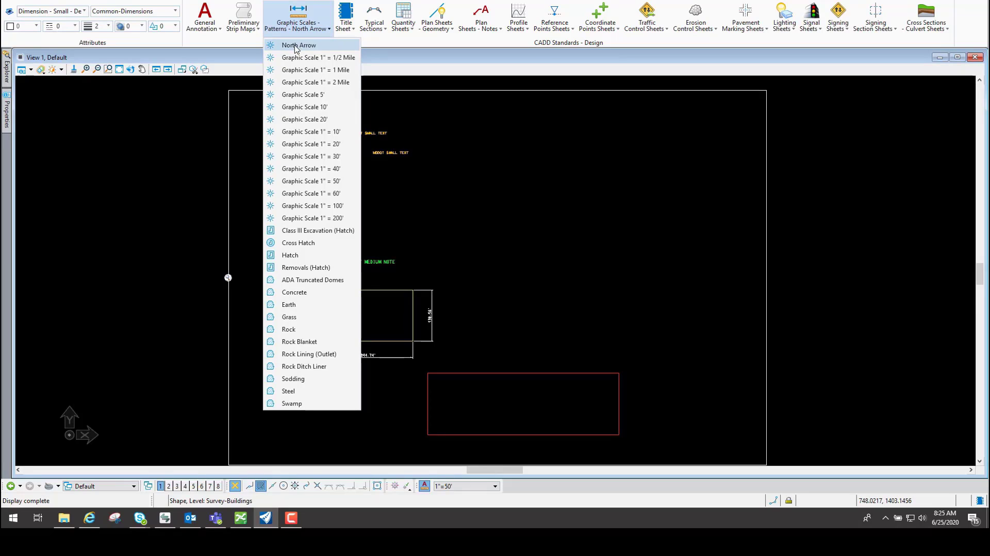
pyautogui.click(302, 47)
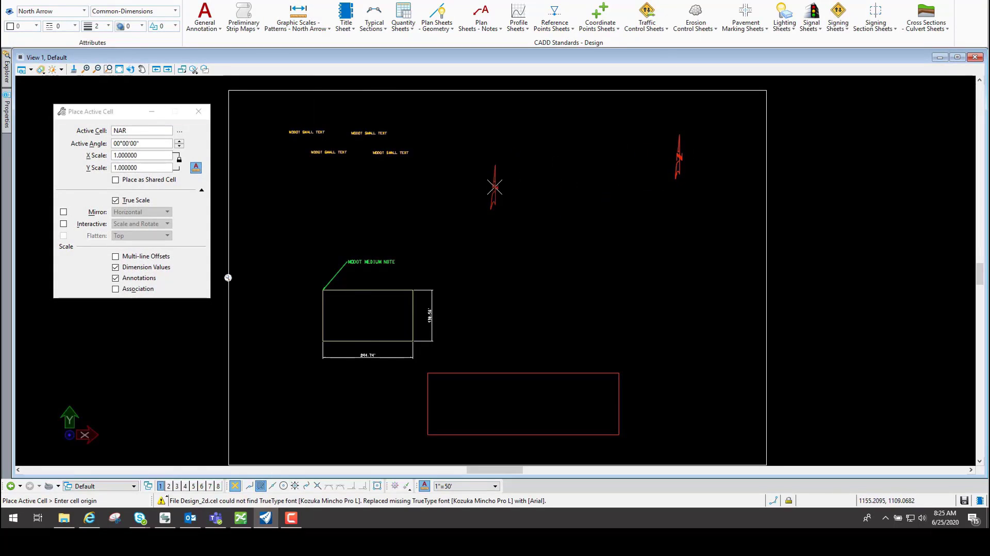
pyautogui.click(679, 156)
pyautogui.press('Escape')
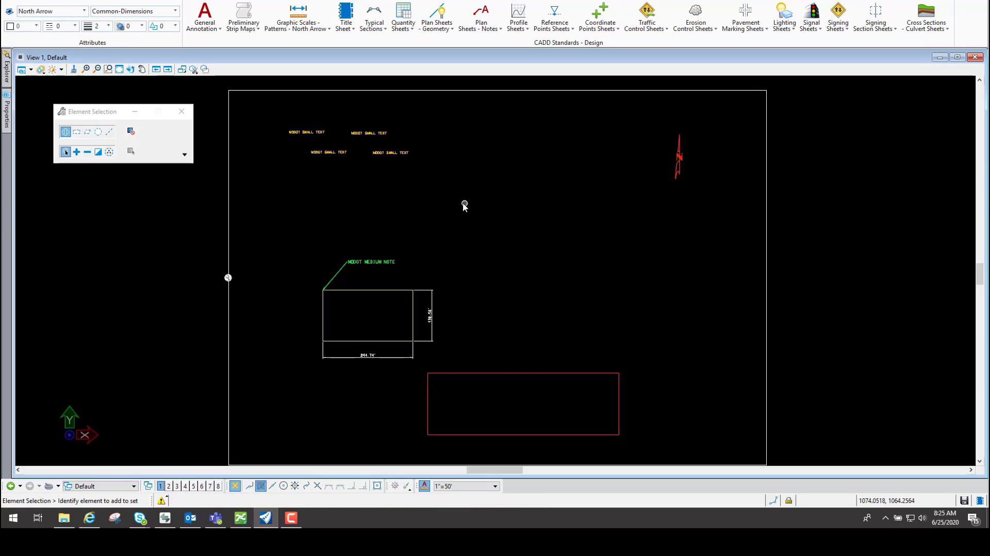
# Place the Graphic Scale 1" = 50' cell above and to the left of the north arrow
pyautogui.click(303, 28)
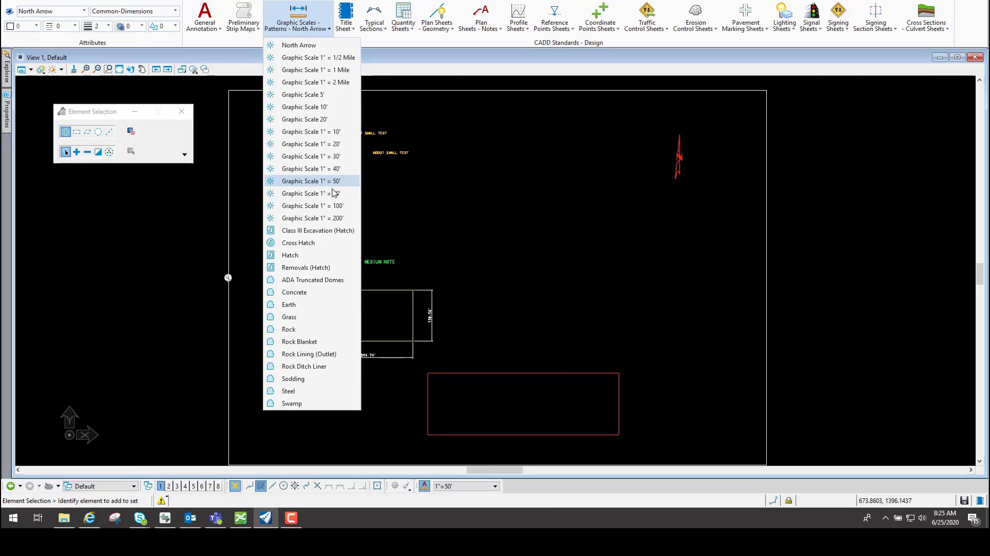
pyautogui.click(303, 181)
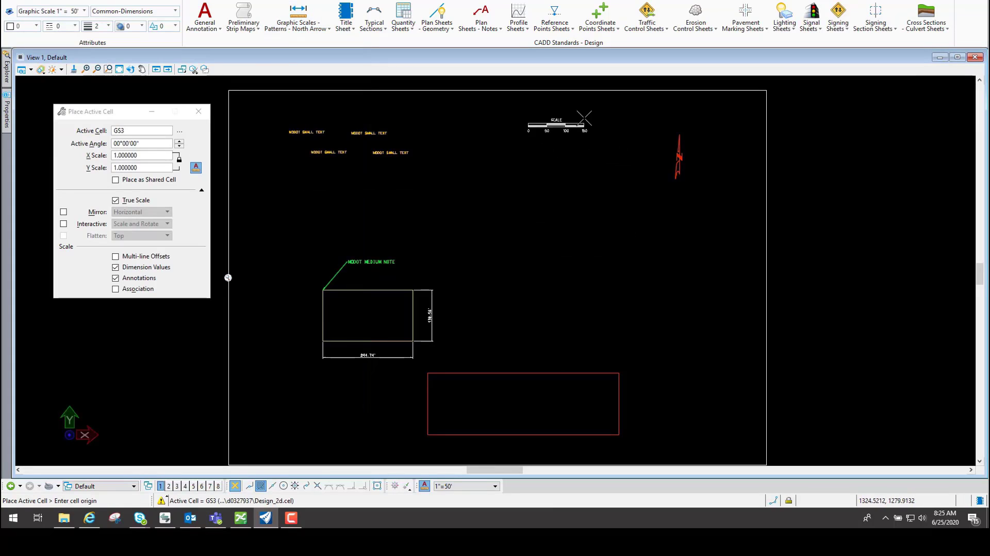
pyautogui.click(643, 119)
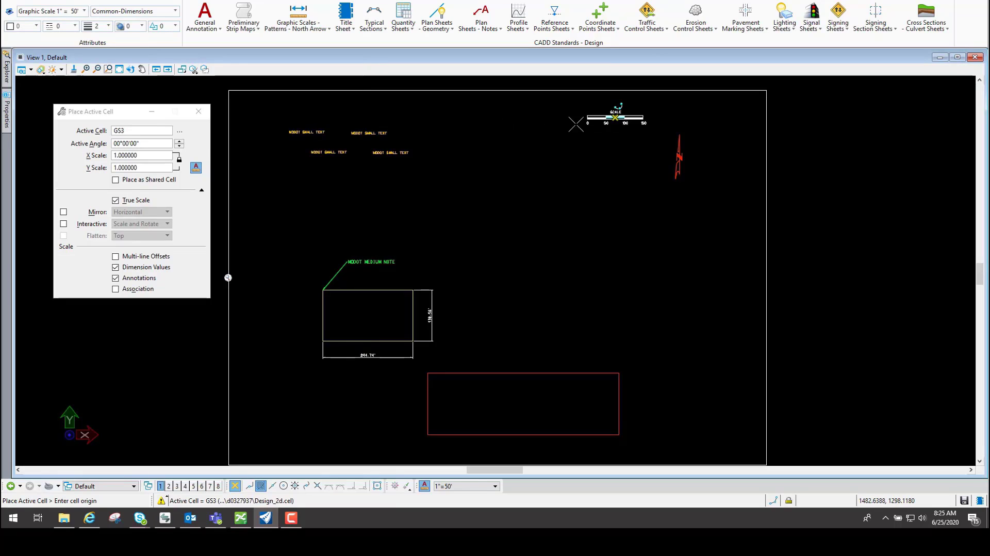
# Fill the small dimensioned rectangle with the Cross Hatch standard, picking the area by an enclosed point
pyautogui.click(300, 24)
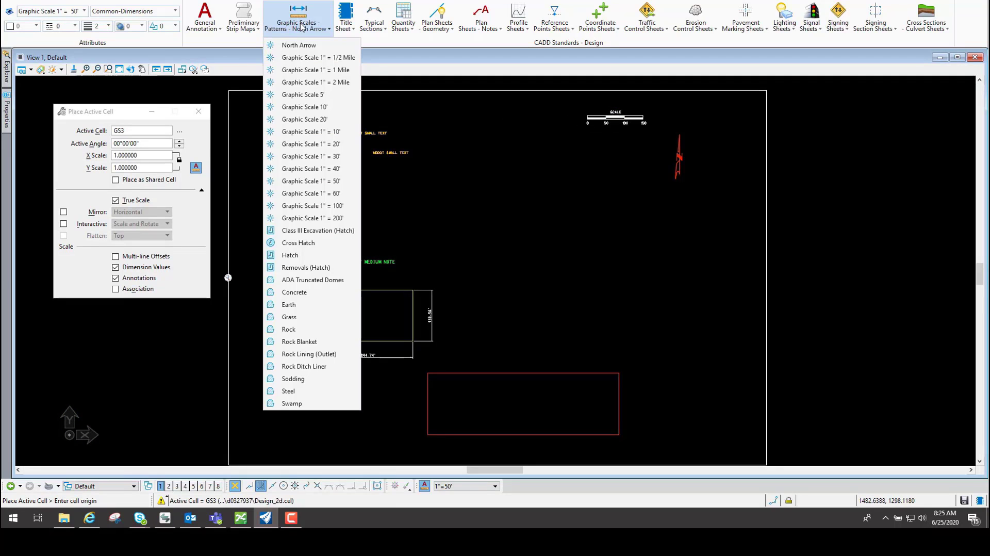
pyautogui.click(301, 244)
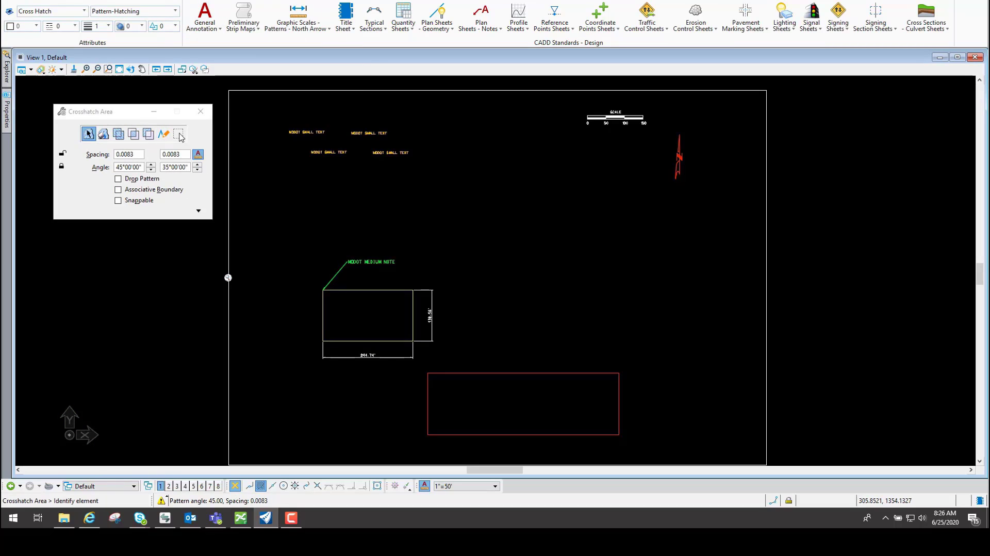
pyautogui.click(103, 134)
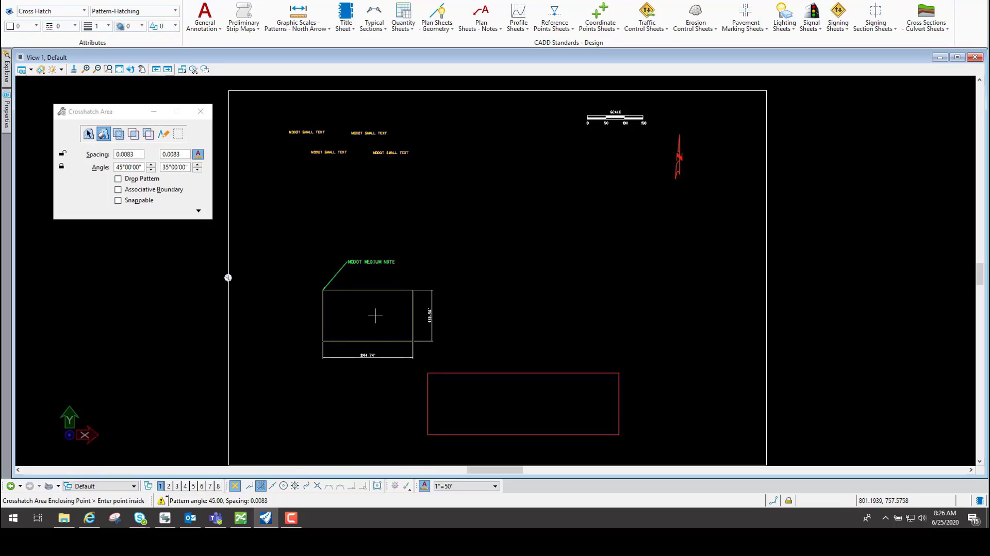
pyautogui.click(368, 313)
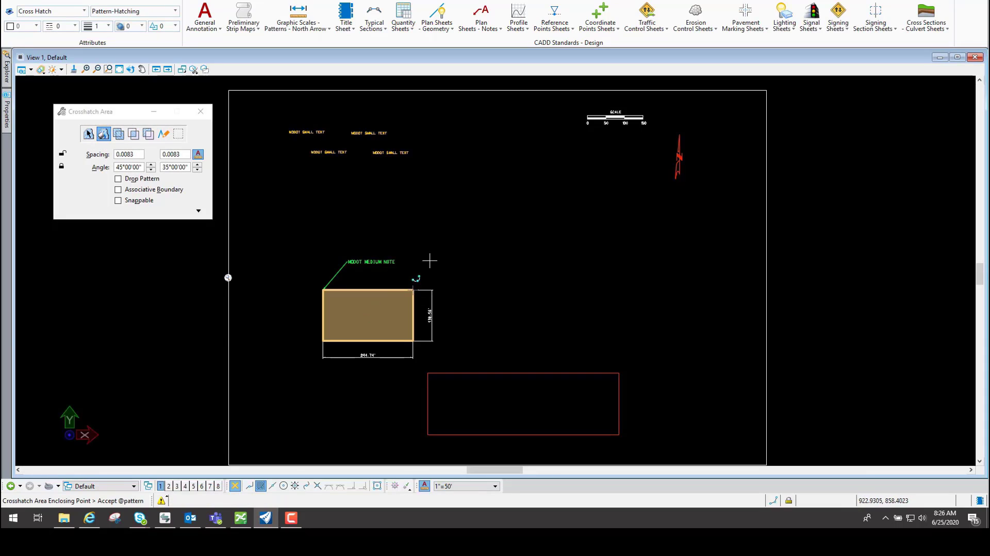
pyautogui.click(456, 235)
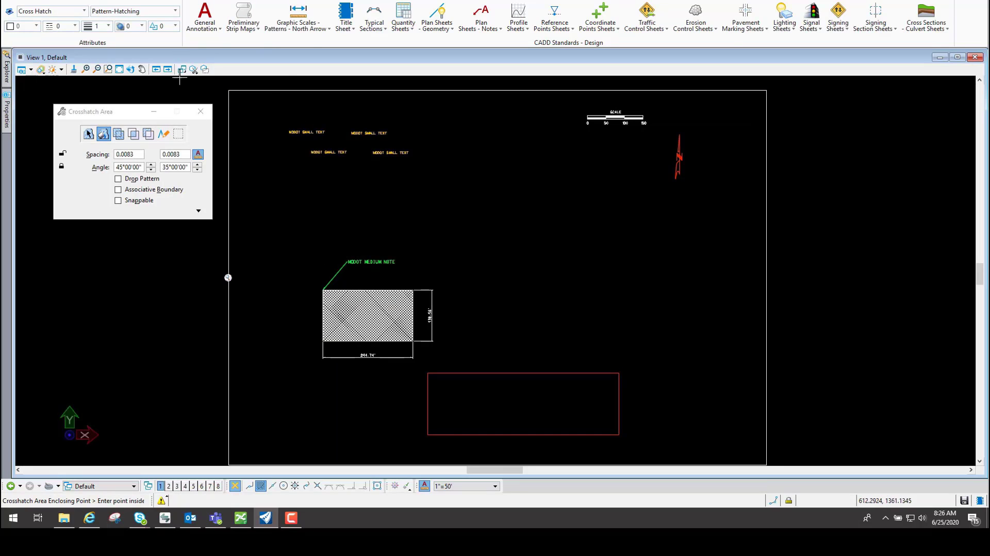
# Fill the red rectangle with the Sodding pattern by an enclosed point, accept the pattern count alert, and inspect the grass symbols up close
pyautogui.click(296, 15)
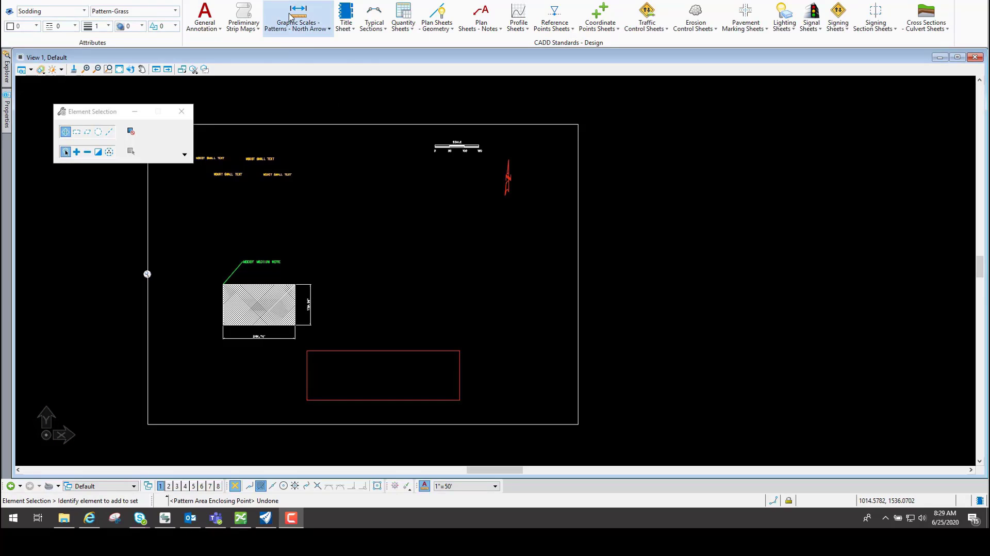
pyautogui.click(308, 26)
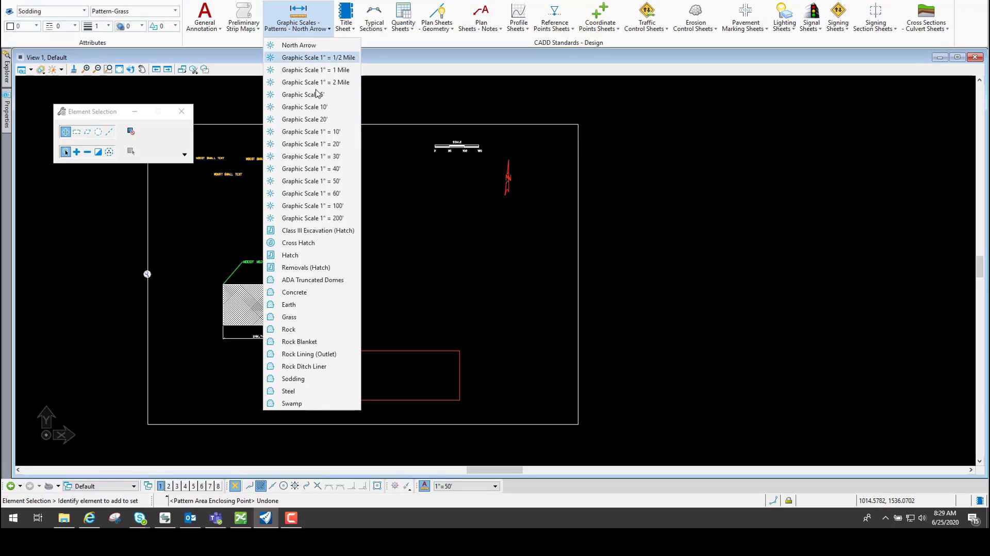
pyautogui.click(299, 379)
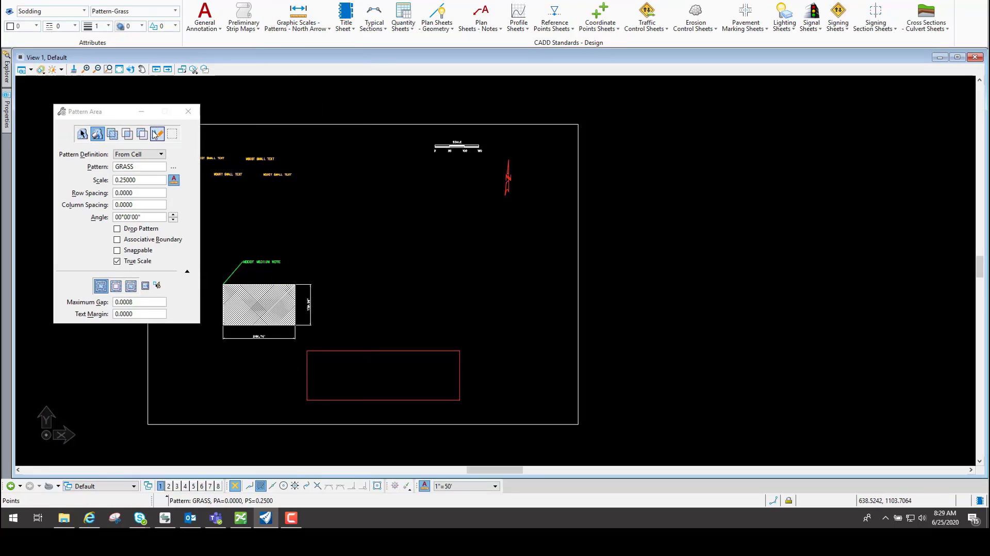
pyautogui.click(386, 369)
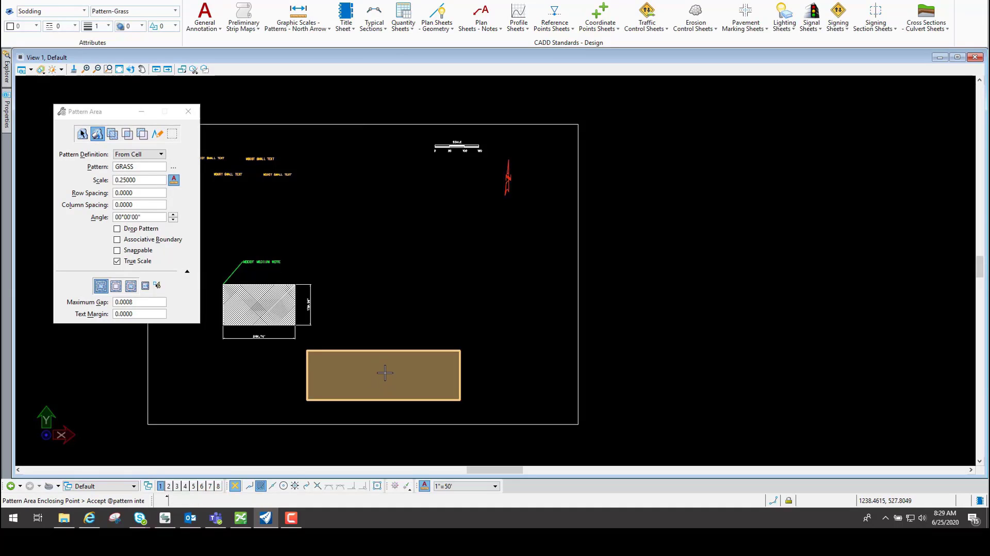
pyautogui.click(385, 372)
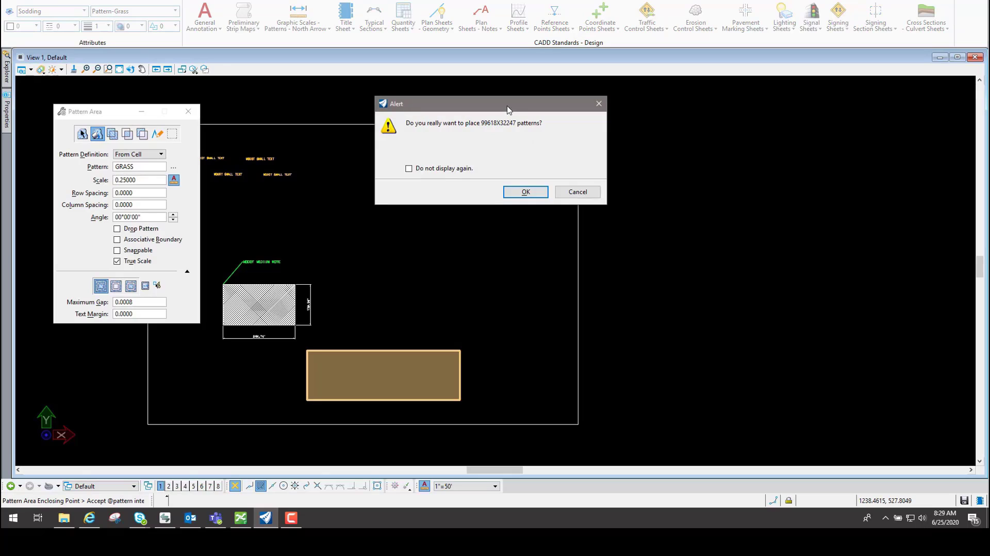
pyautogui.moveTo(507, 109); pyautogui.dragTo(477, 164)
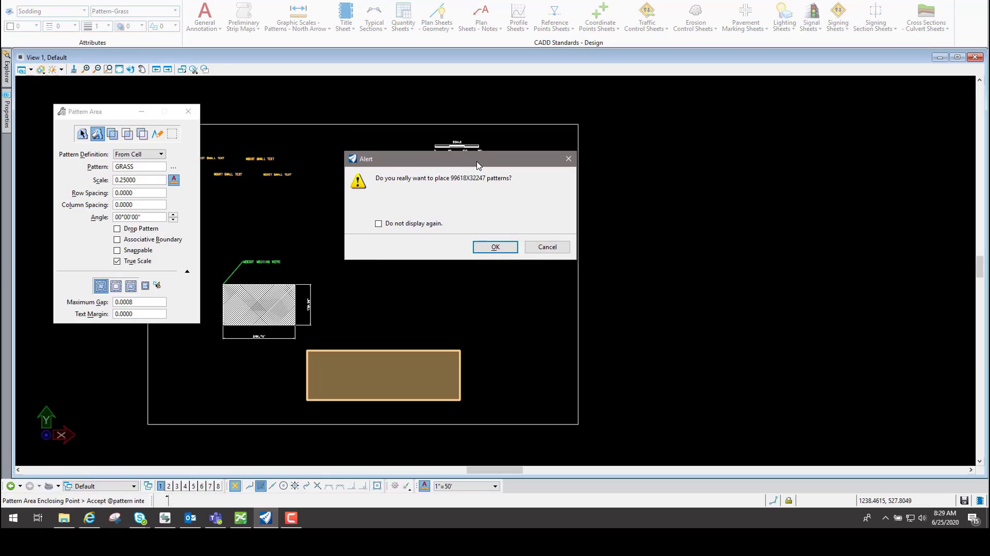
pyautogui.click(495, 248)
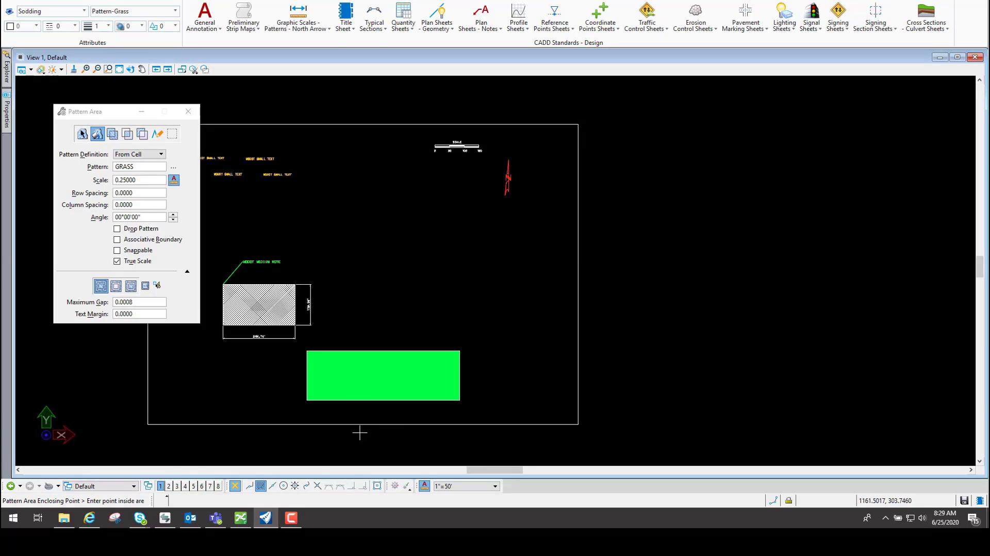
pyautogui.scroll(8, 371, 386)
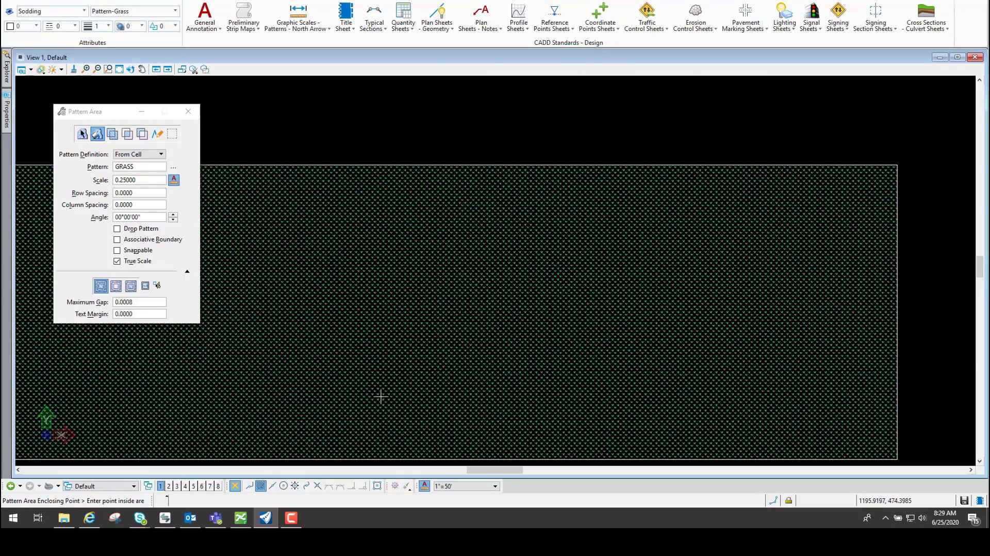
pyautogui.scroll(3, 381, 397)
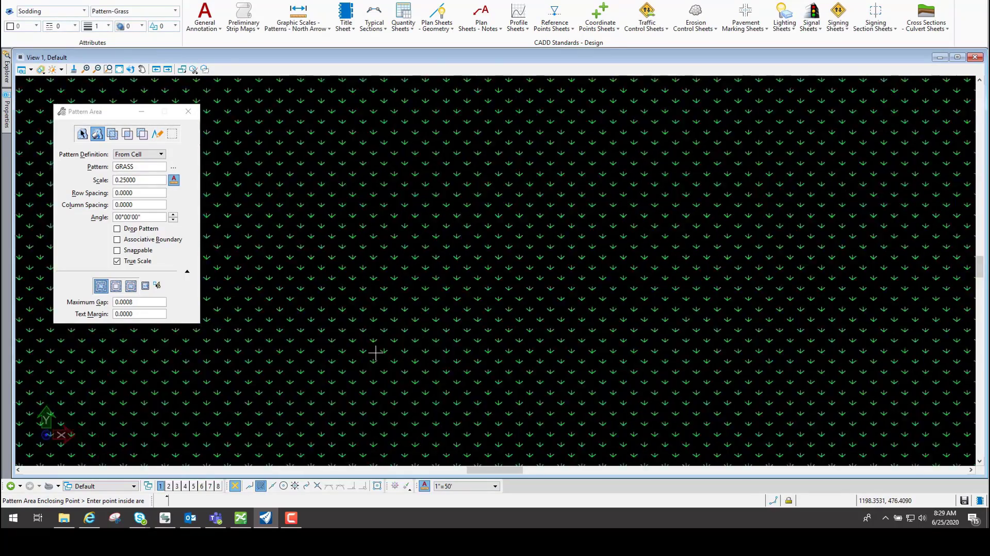
pyautogui.scroll(-5, 375, 352)
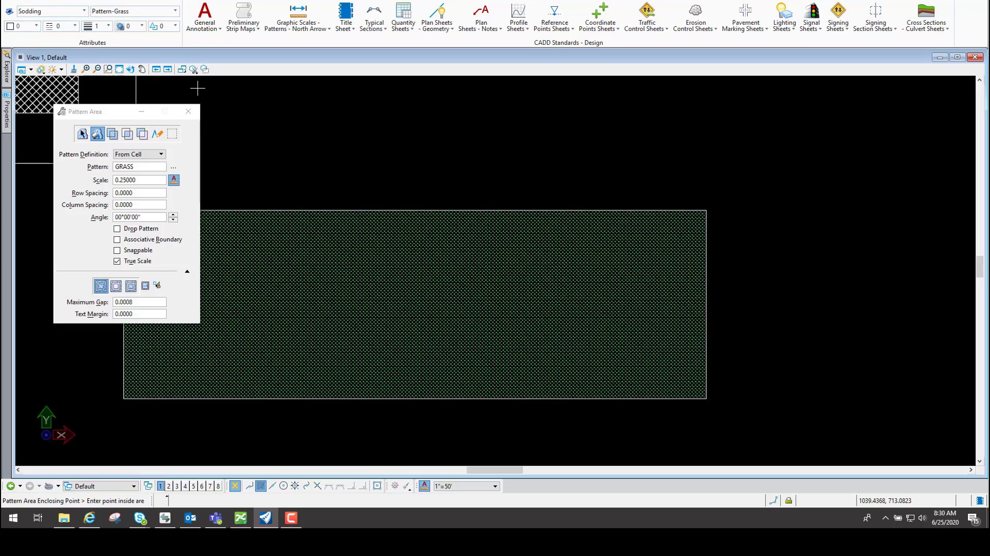
pyautogui.press('Escape')
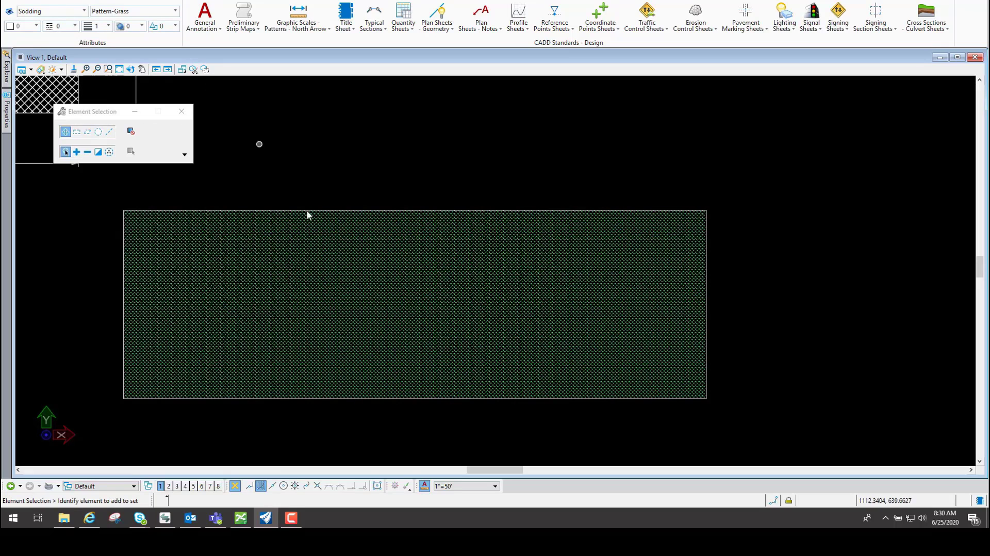
# Draw two roughly parallel Fiber Optic Underground (New) utility lines across the large rectangle, above the medium note
pyautogui.scroll(-6, 312, 215)
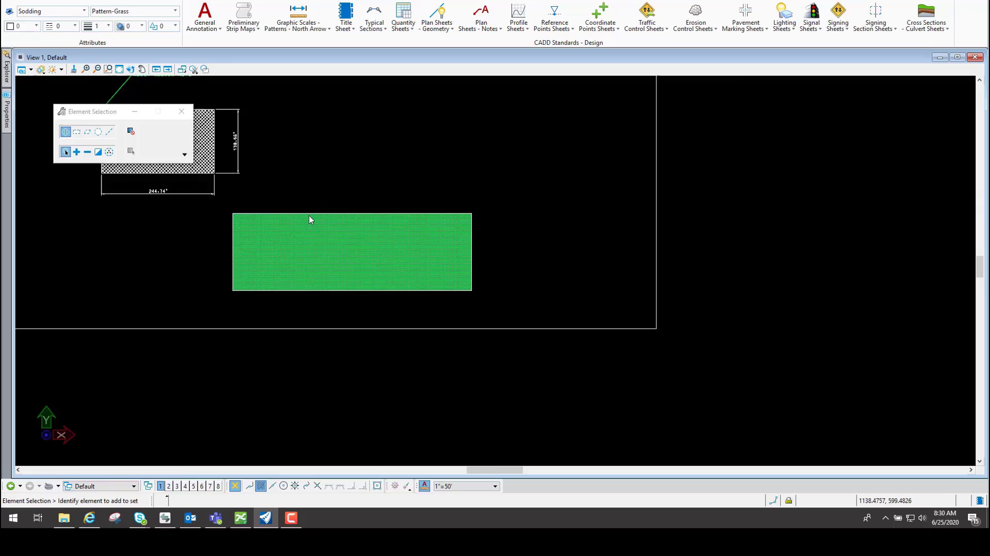
pyautogui.click(979, 81)
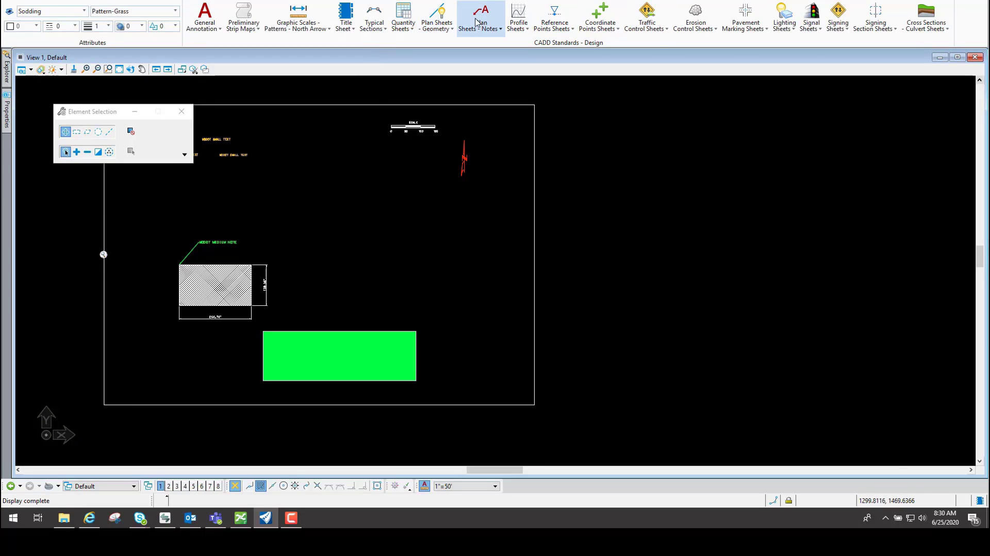
pyautogui.click(444, 27)
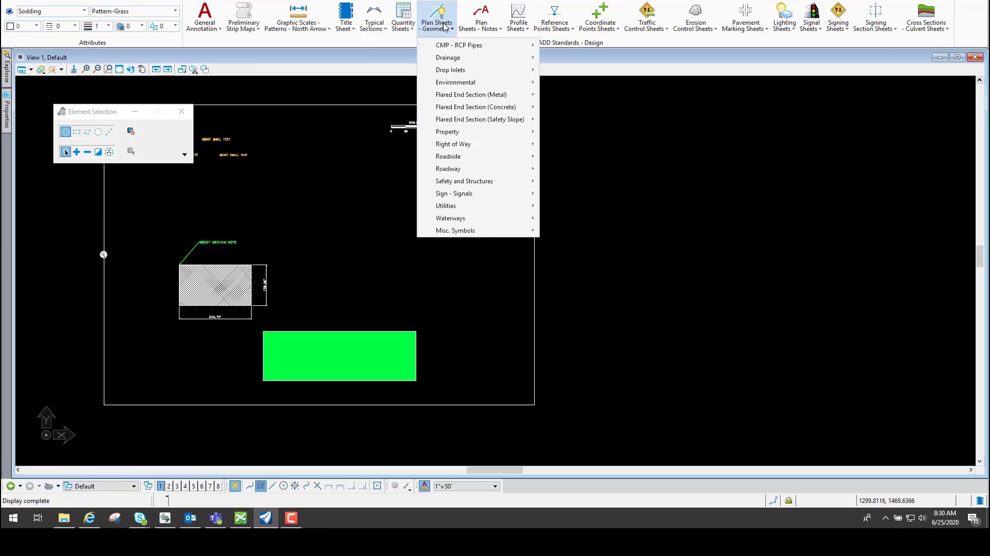
pyautogui.moveTo(463, 46)
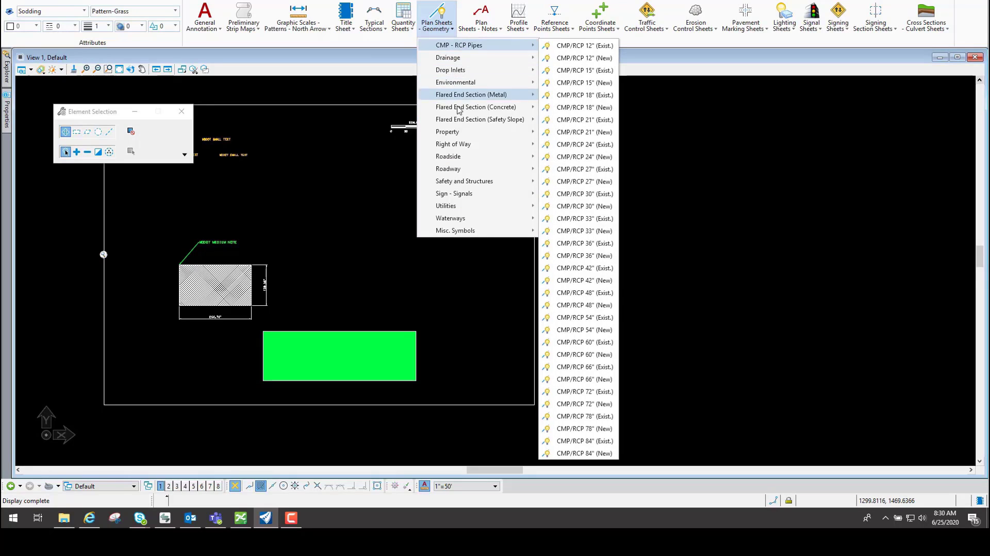
pyautogui.moveTo(460, 208)
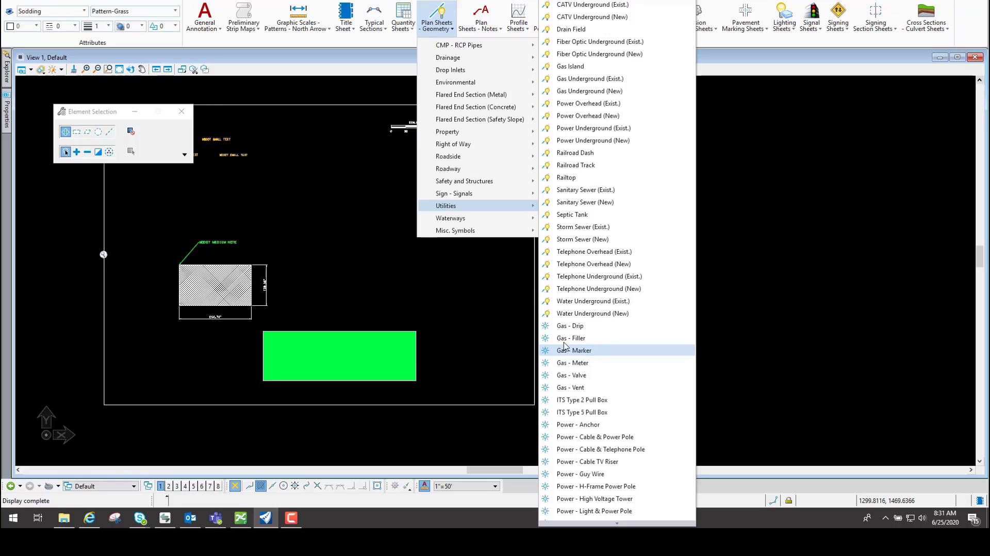
pyautogui.click(600, 54)
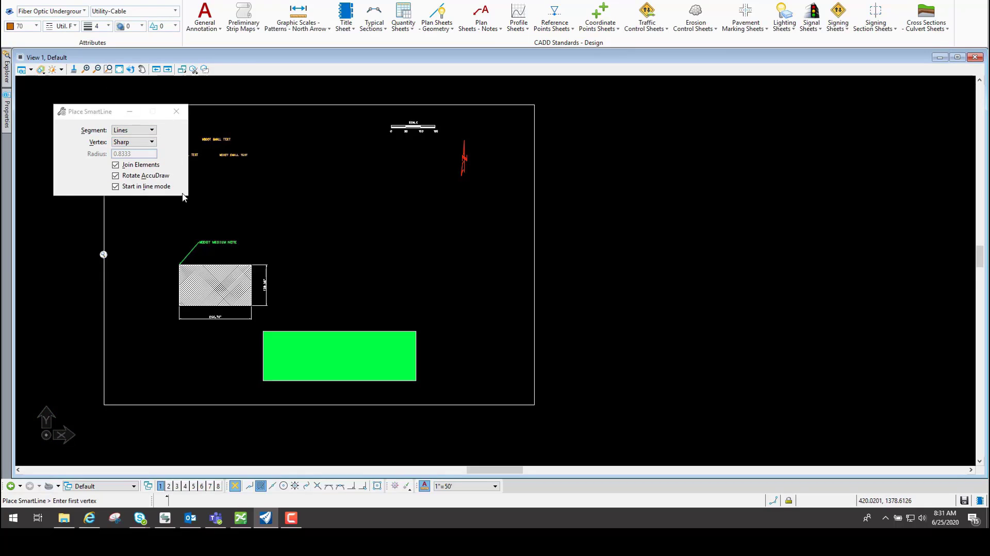
pyautogui.click(147, 229)
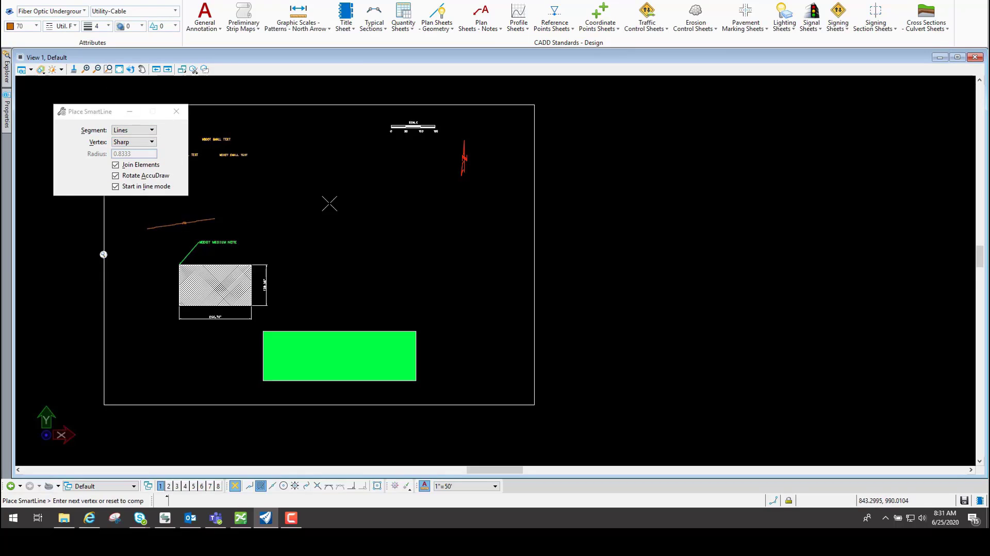
pyautogui.click(483, 200)
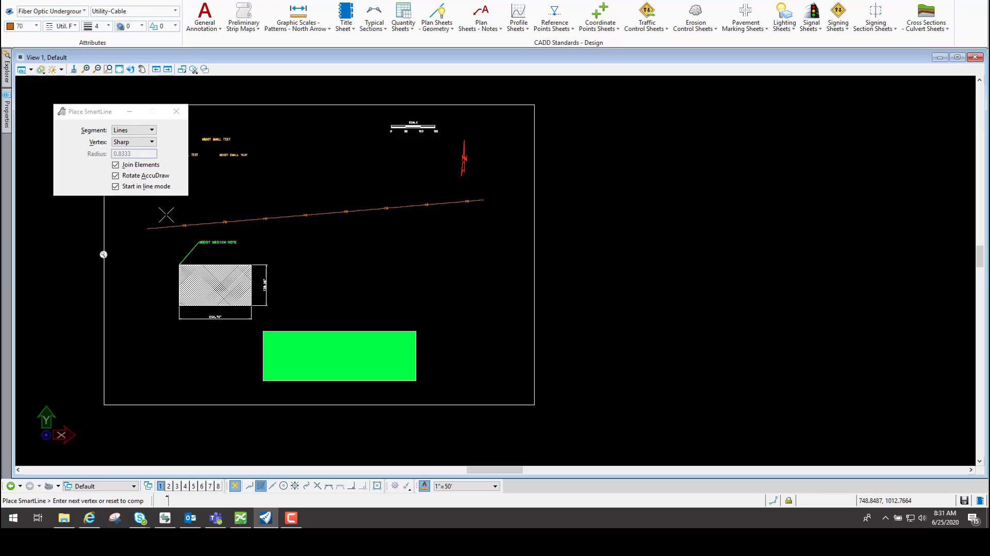
pyautogui.click(147, 215)
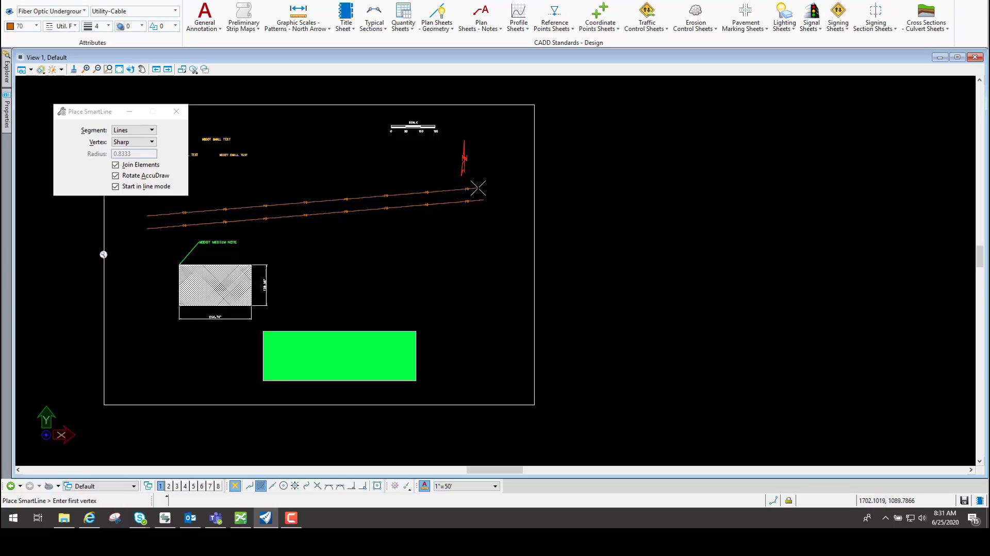
# Draw two roughly parallel Water Underground (New) utility lines below the fiber optic lines, to the right of the medium note
pyautogui.click(446, 25)
pyautogui.moveTo(483, 209)
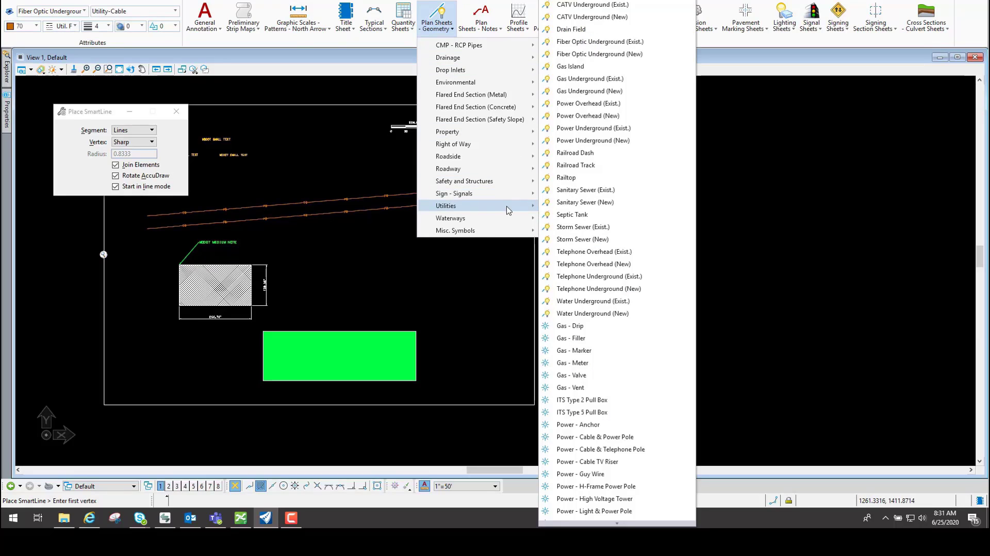
pyautogui.click(580, 313)
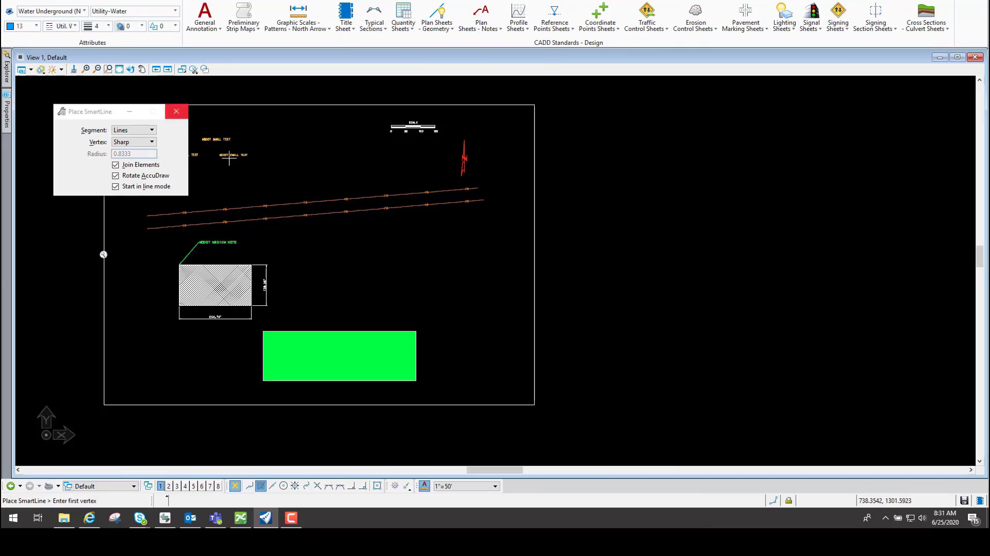
pyautogui.click(283, 244)
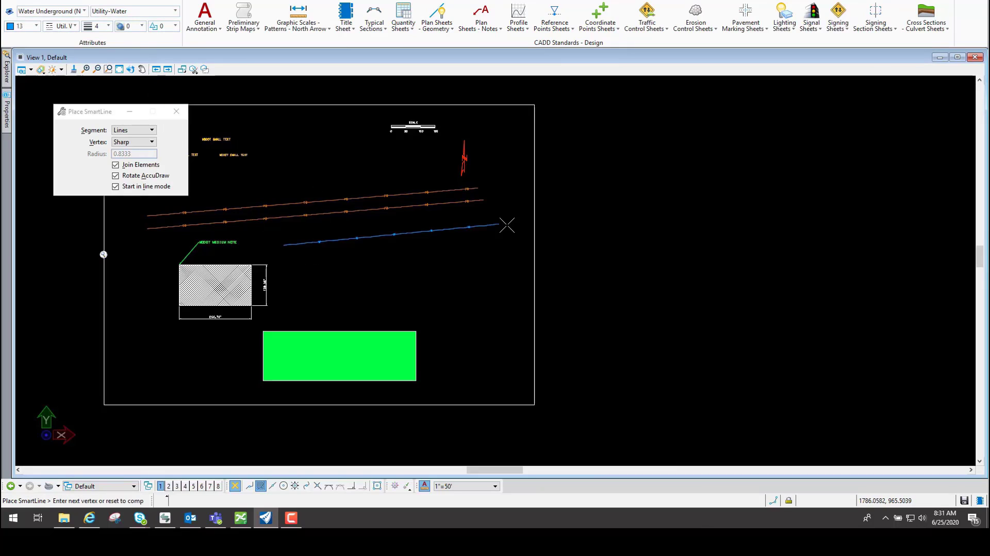
pyautogui.click(507, 225)
pyautogui.rightClick(506, 225)
pyautogui.click(289, 263)
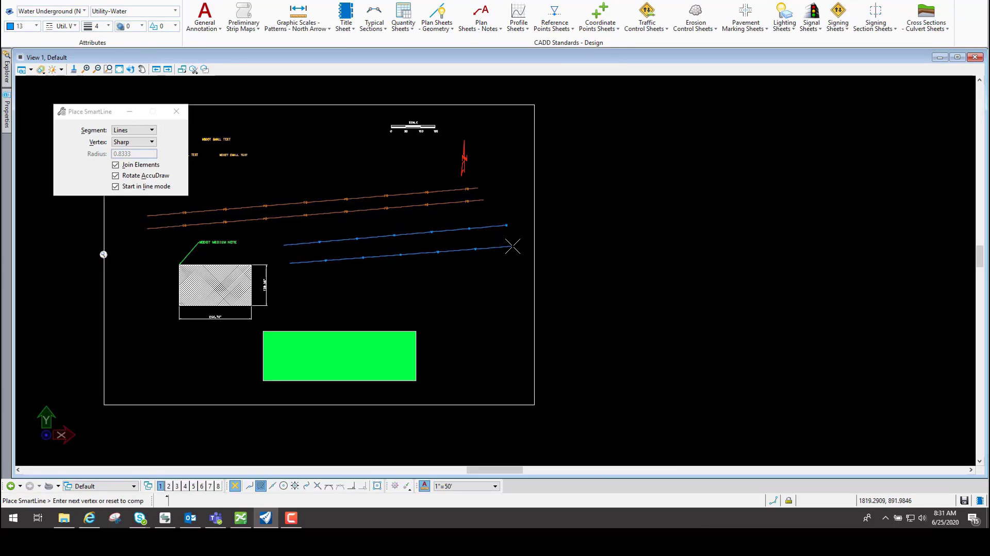
pyautogui.click(513, 242)
pyautogui.rightClick(513, 261)
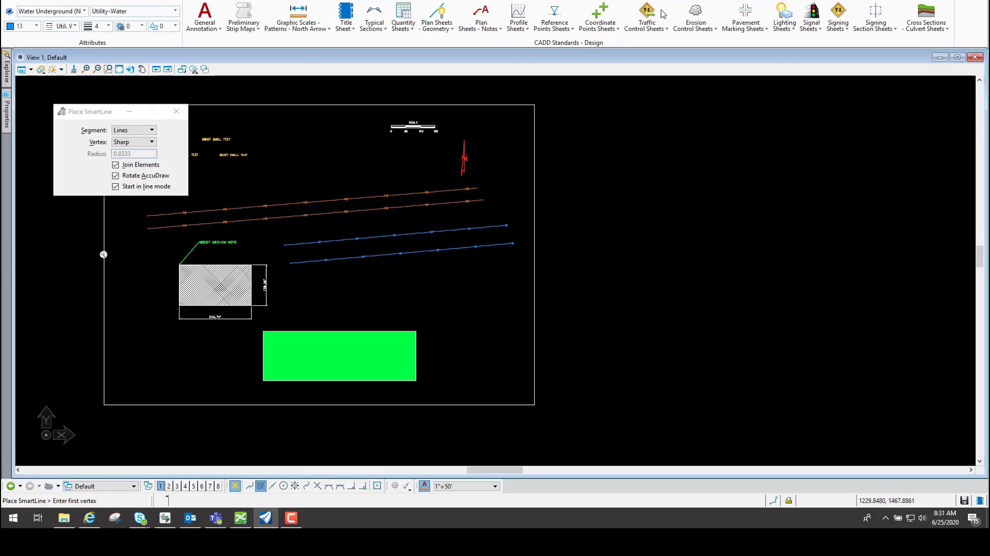
# Place two M6-1 Turn Arrow traffic control signs between the water lines and the green sodding rectangle
pyautogui.click(650, 23)
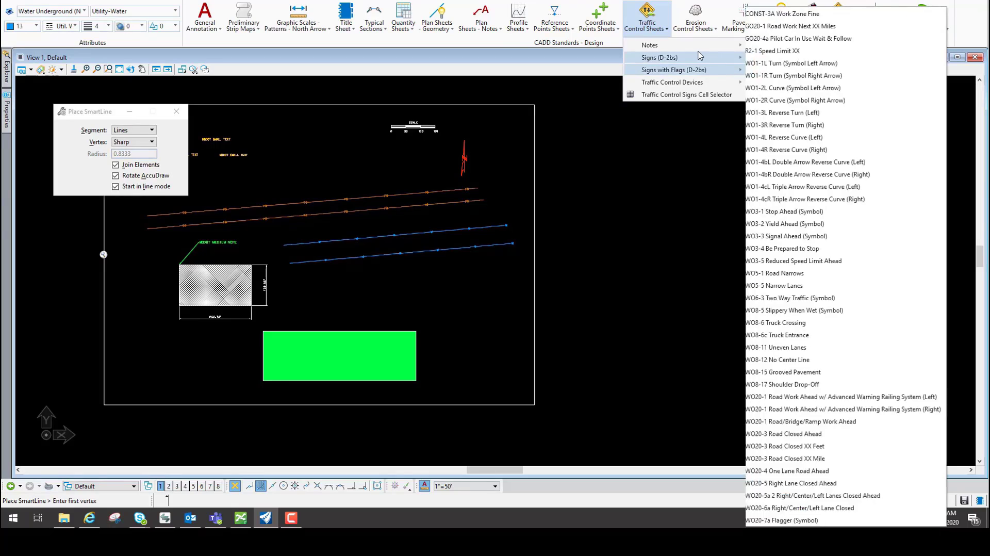
pyautogui.moveTo(693, 47)
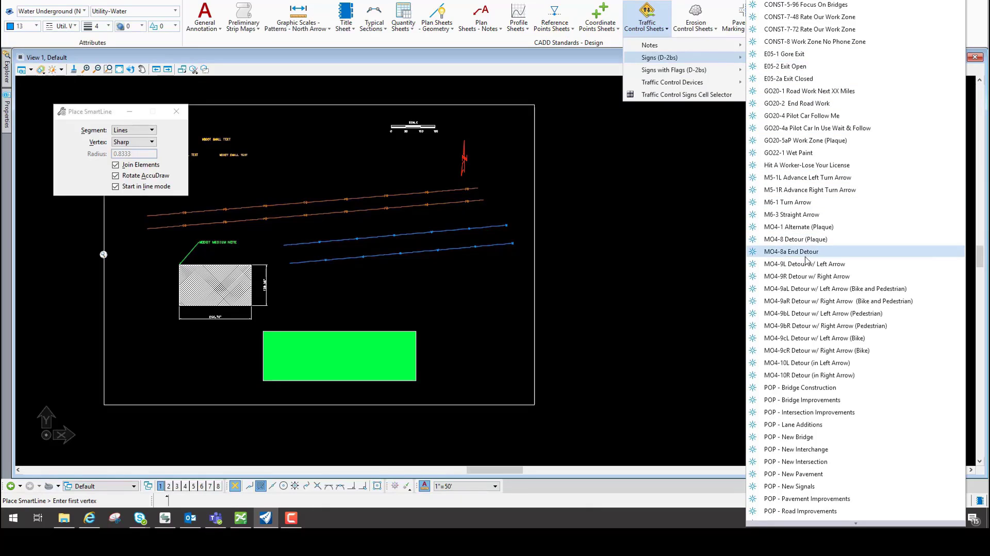
pyautogui.click(788, 202)
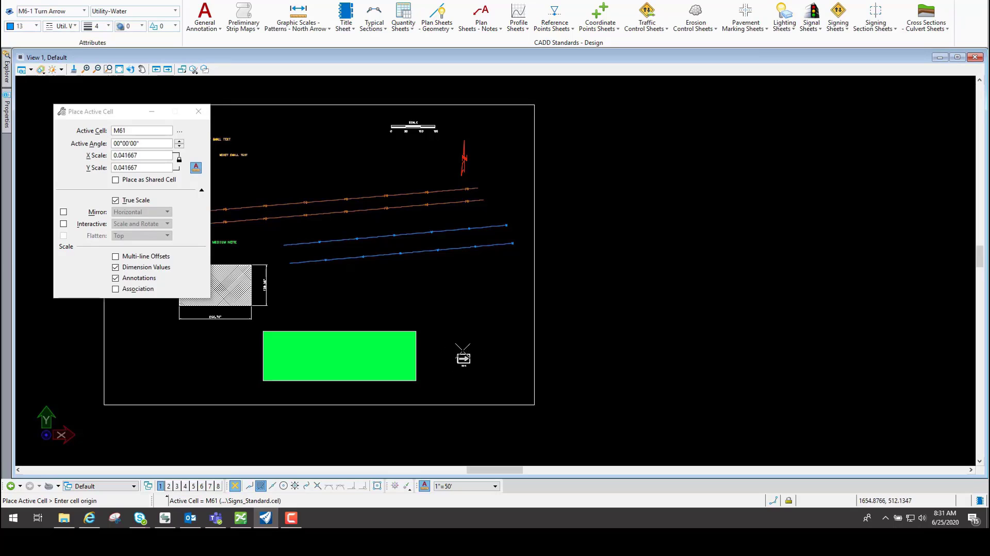
pyautogui.click(369, 297)
pyautogui.click(404, 282)
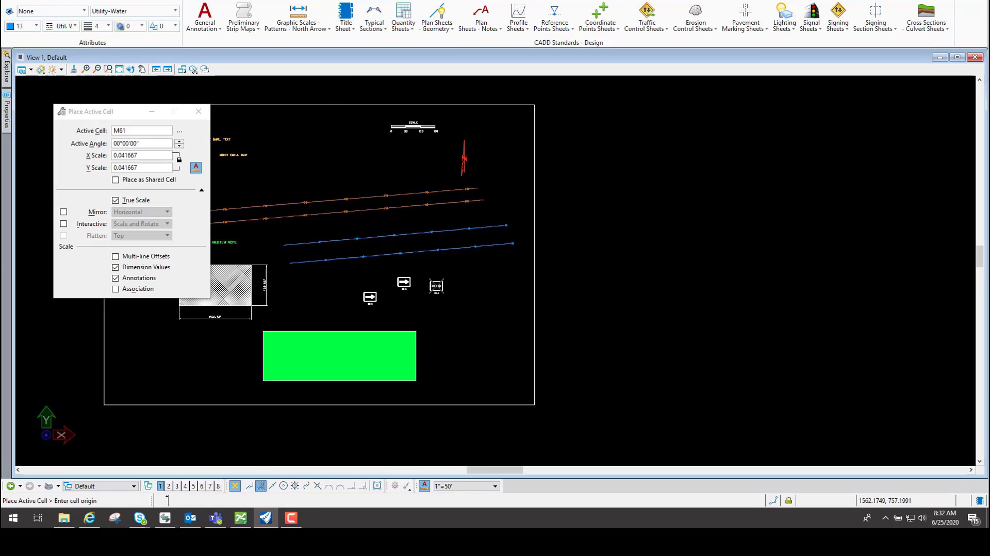
# Place the flagged WO5-1 Road Narrows sign to the right of the two turn arrow signs
pyautogui.click(645, 21)
pyautogui.moveTo(685, 61)
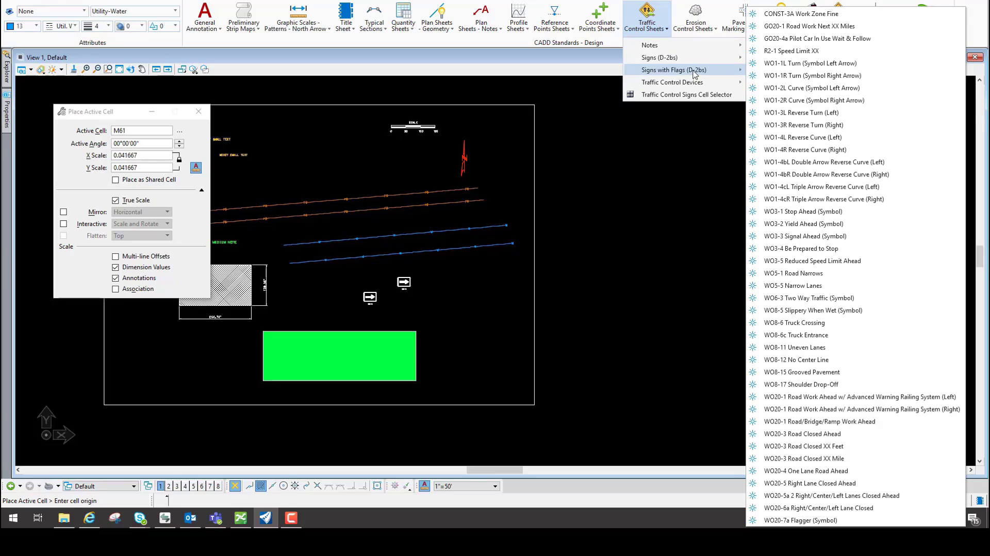
pyautogui.click(802, 274)
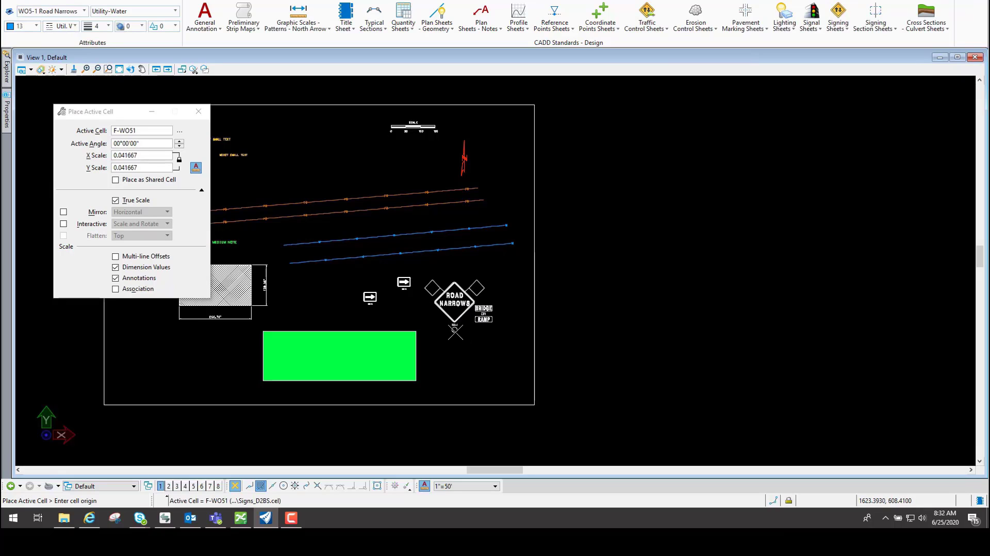
pyautogui.click(456, 333)
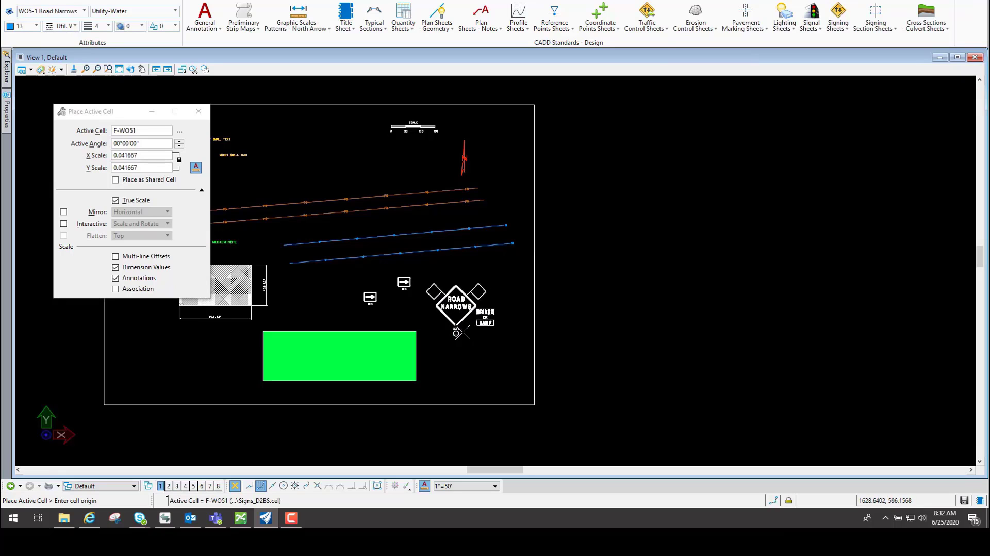
# Place one flagged WO20-1 Road Work Ahead w/ Advanced Warning Railing System (Right) sign above the fiber optic lines and end cell placement
pyautogui.click(647, 24)
pyautogui.moveTo(706, 71)
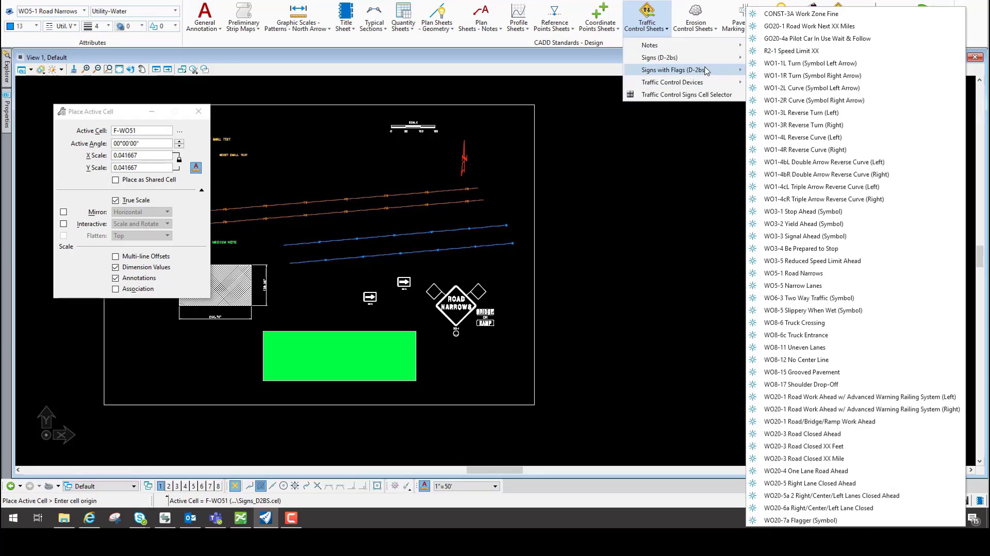
pyautogui.click(834, 409)
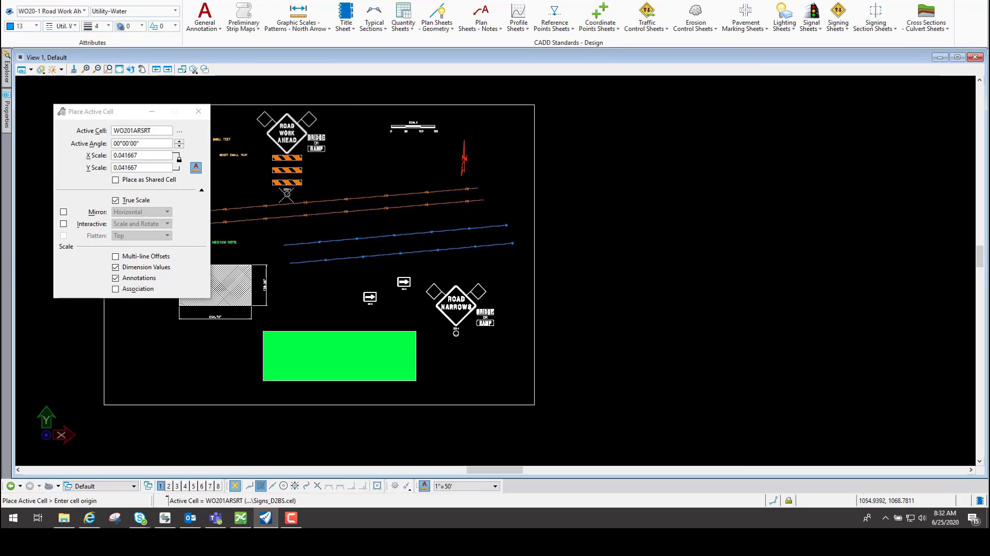
pyautogui.click(286, 195)
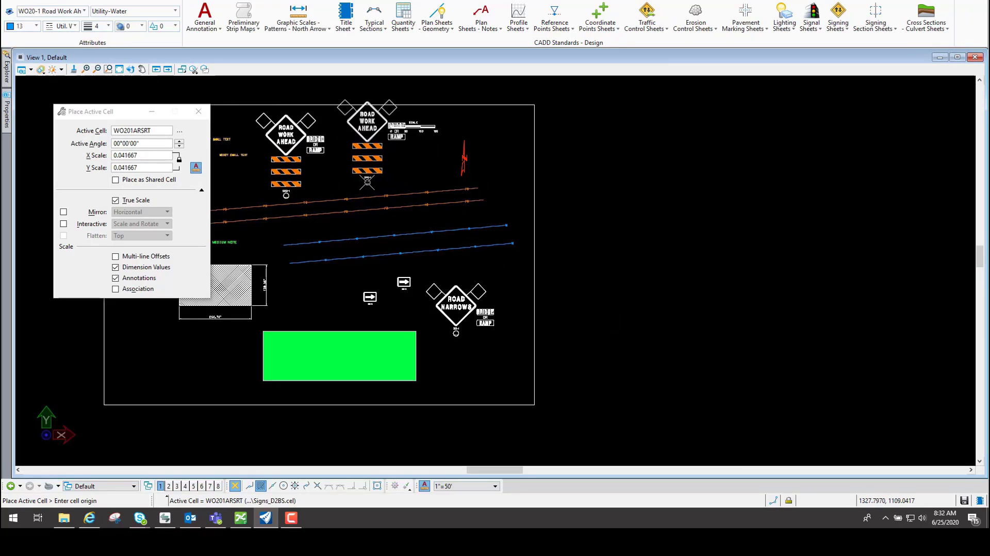
pyautogui.press('Escape')
pyautogui.scroll(-1, 465, 299)
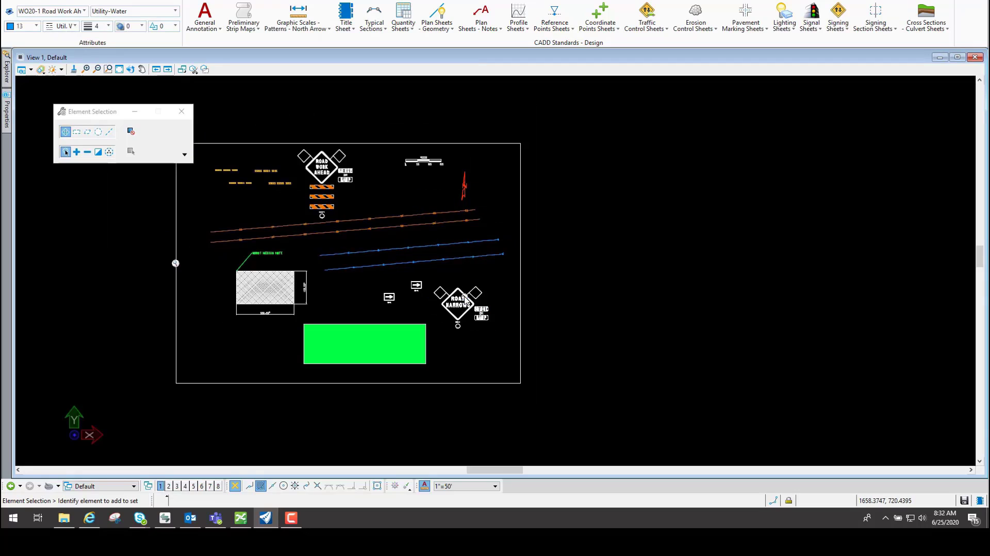
pyautogui.scroll(1, 253, 289)
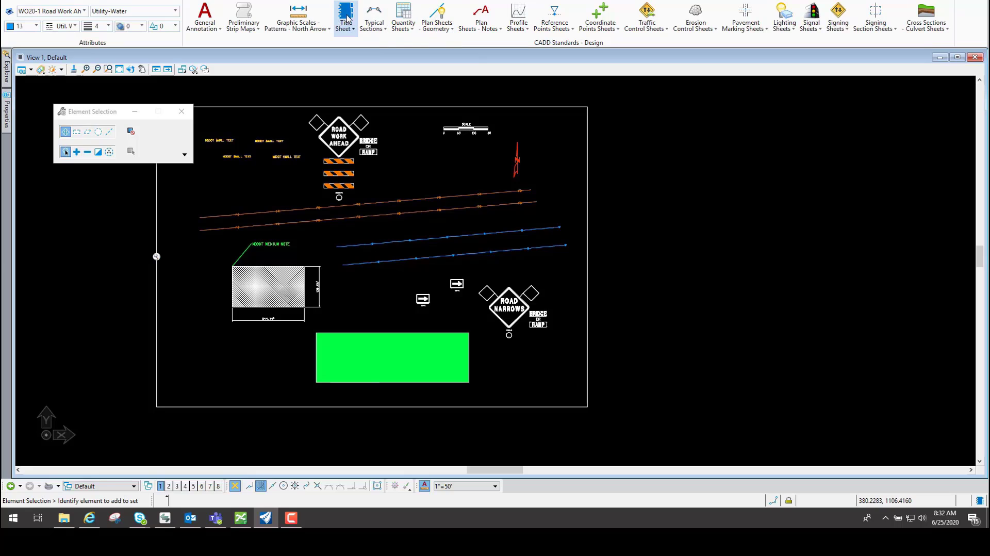
# Look over the CADD Standards - Bridge tools and return to the Design standards tools
pyautogui.click(46, 1)
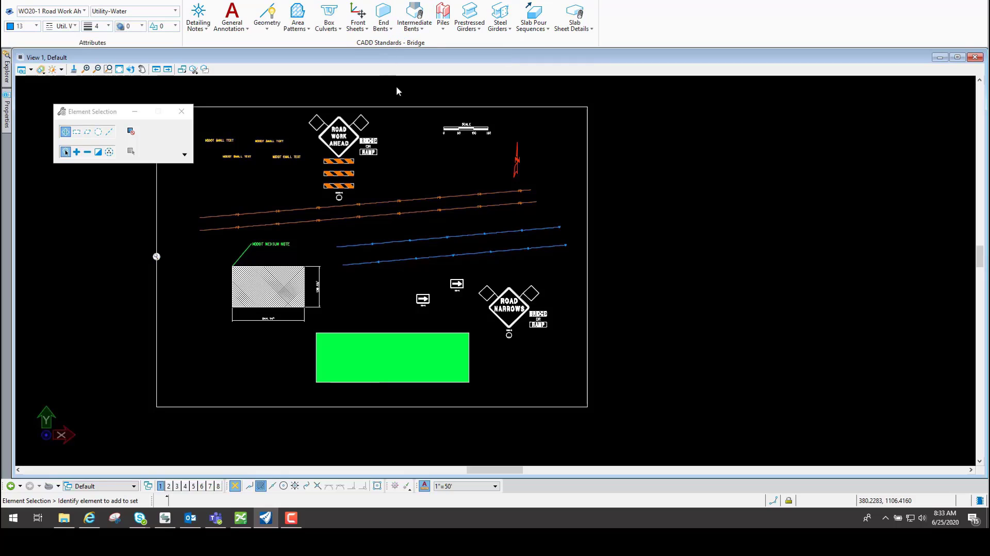
pyautogui.scroll(2, 205, 22)
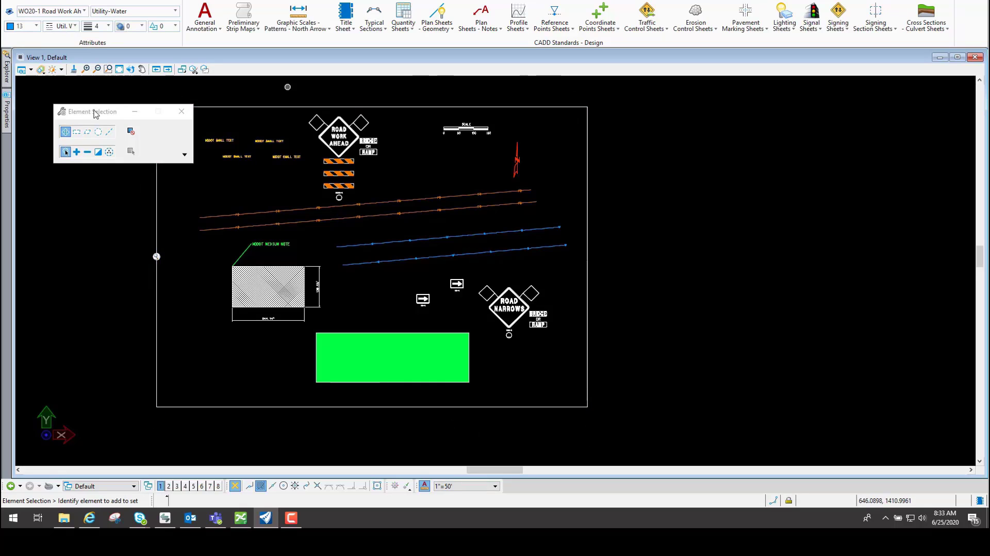
# Try the 1"=5' annotation scale on the drawing and restore it to 1"=50'
pyautogui.click(474, 492)
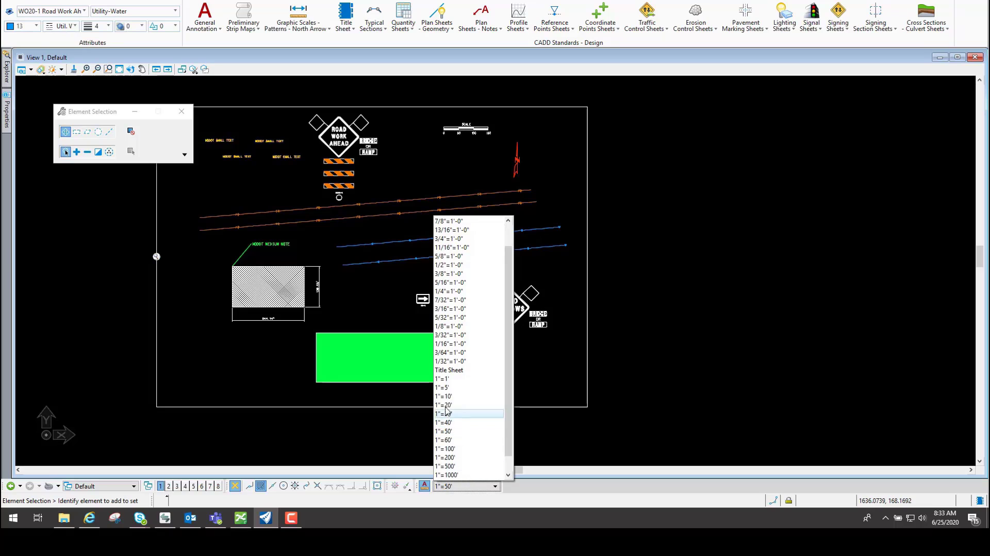
pyautogui.click(449, 387)
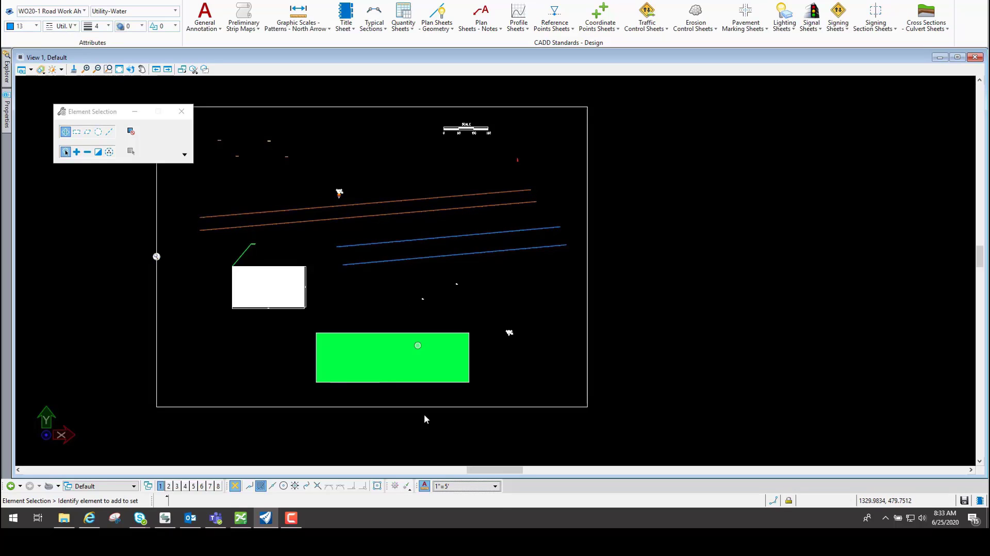
pyautogui.click(475, 485)
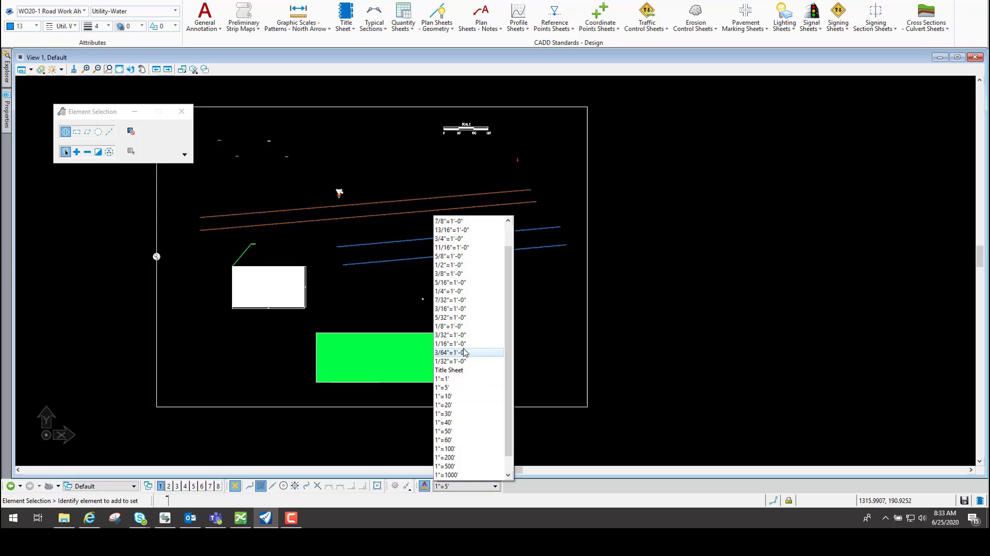
pyautogui.click(449, 431)
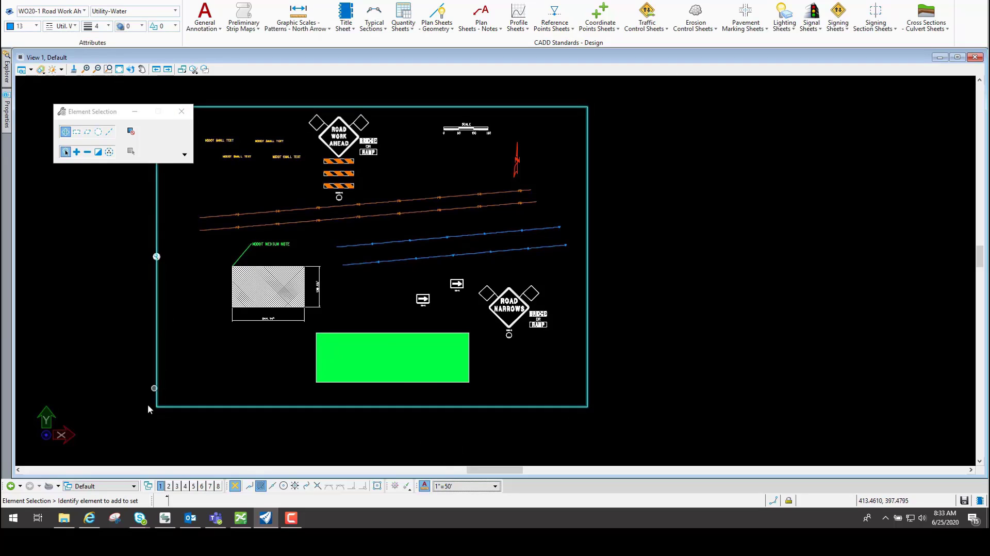
pyautogui.click(510, 192)
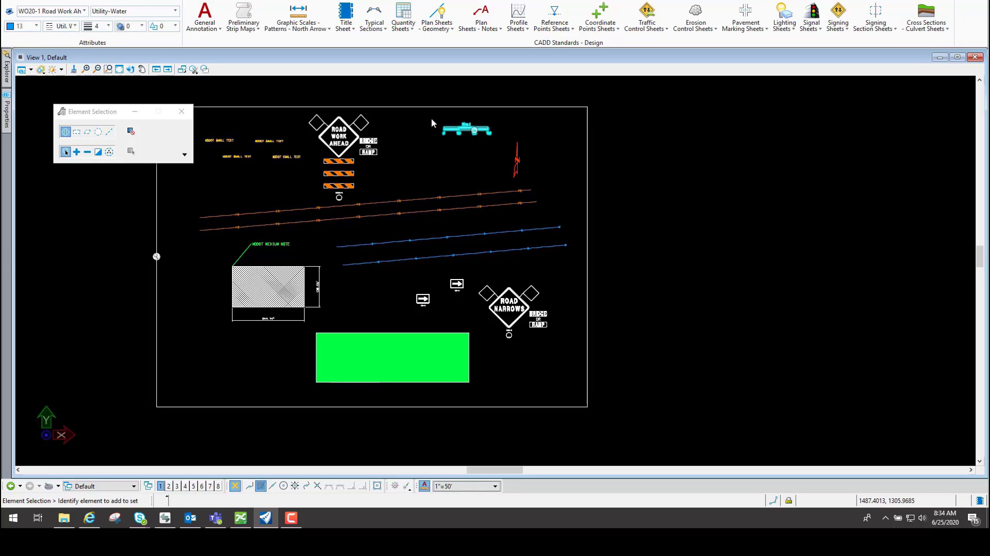
pyautogui.click(467, 128)
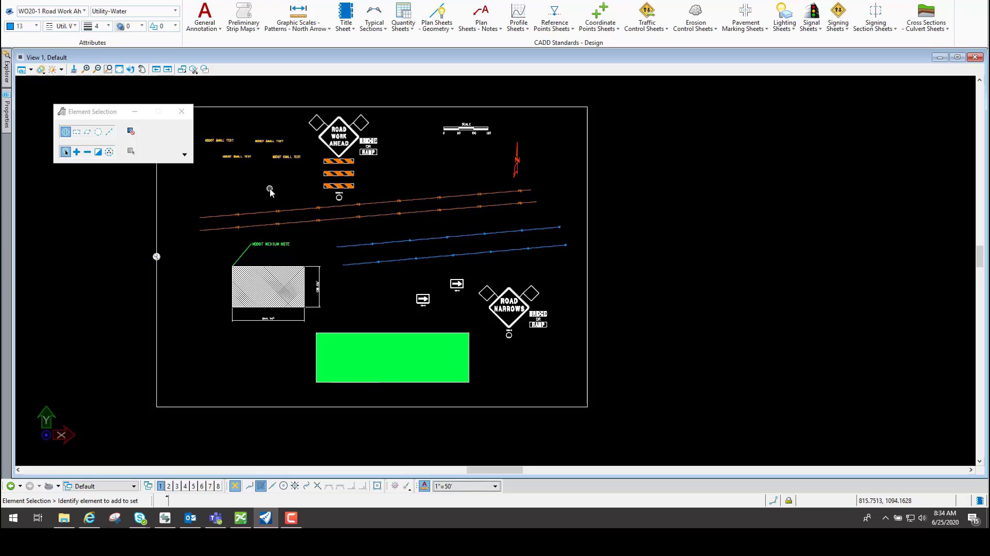
# Switch to the Drawing workflow, open the Border_50 [Sheet] model from the Models list, and close the list
pyautogui.click(9, 11)
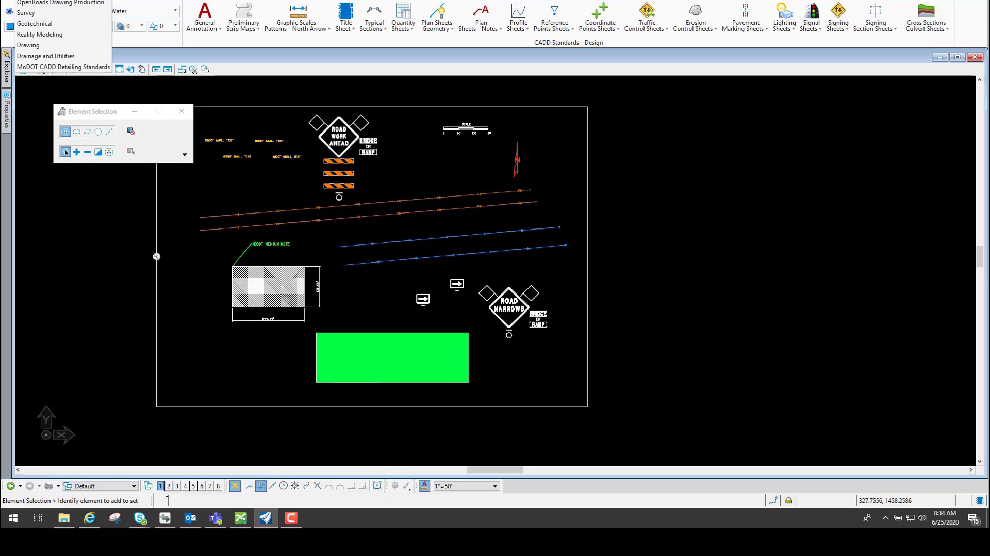
pyautogui.click(31, 46)
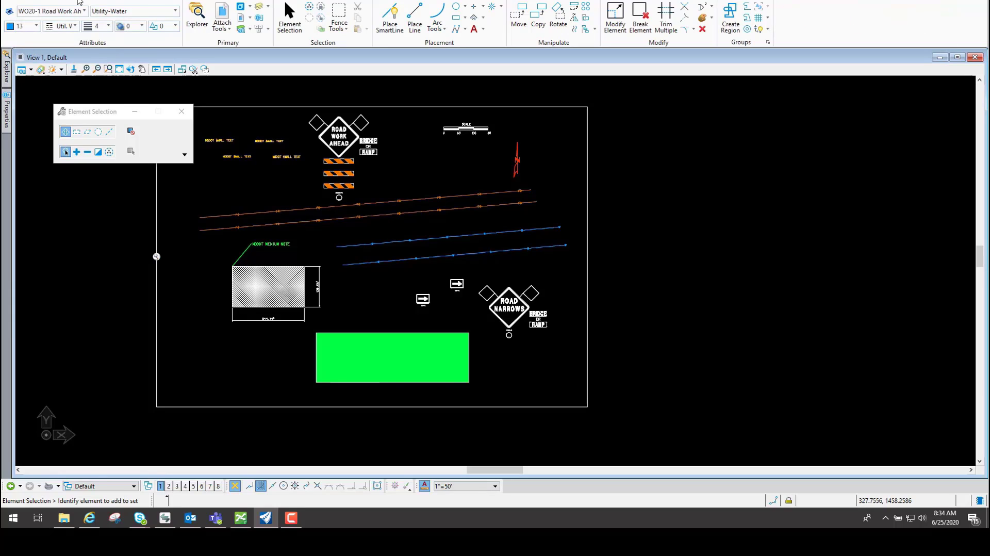
pyautogui.click(241, 7)
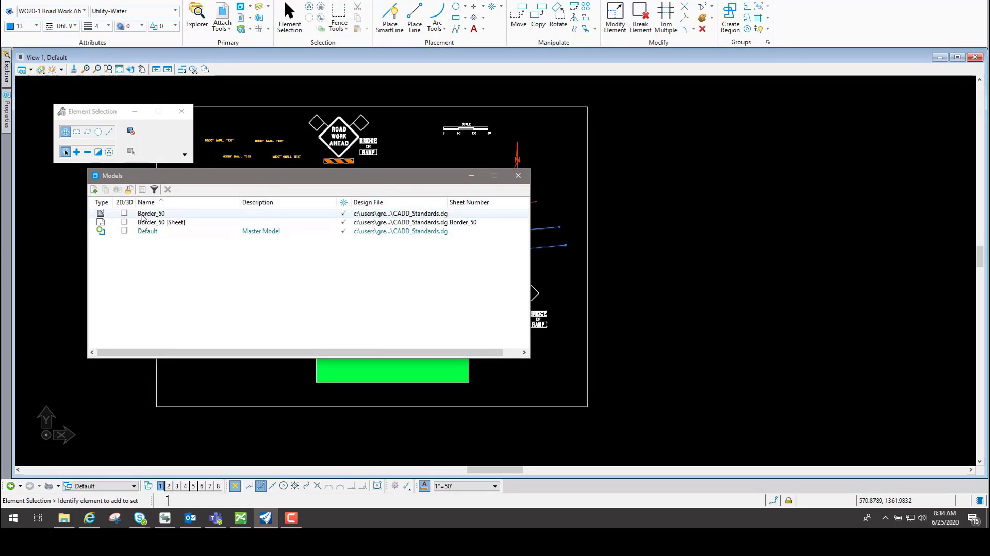
pyautogui.doubleClick(172, 222)
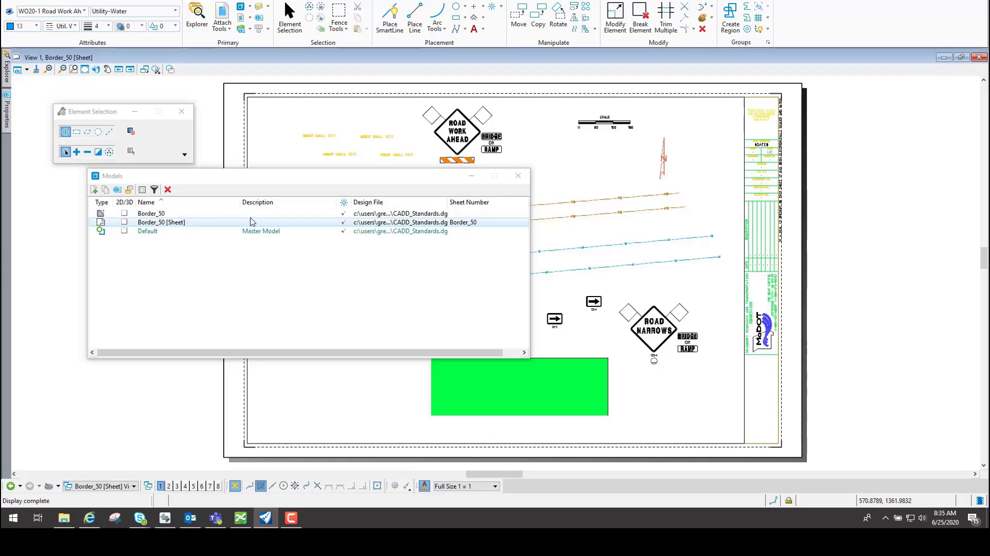
pyautogui.click(519, 176)
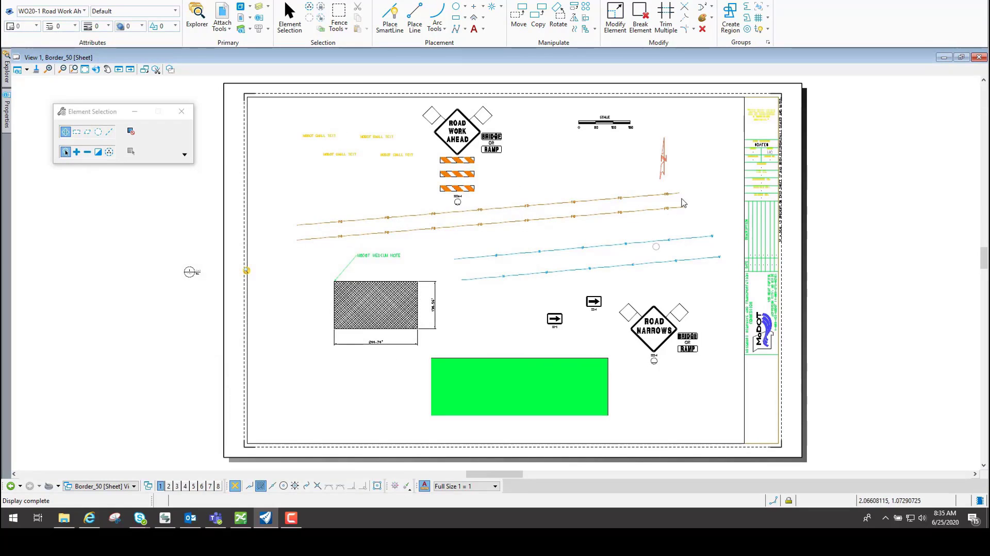